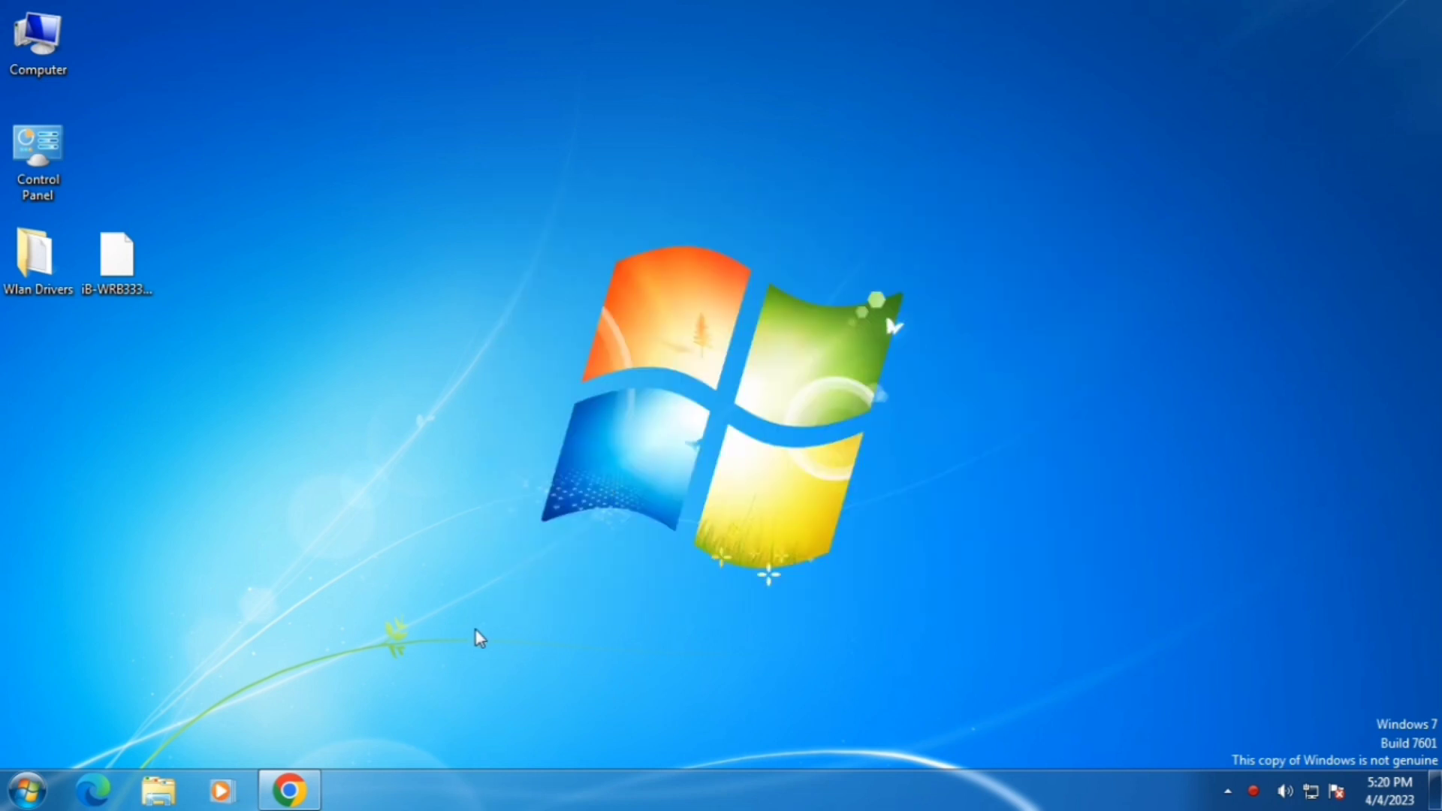
Step: Bring up Chrome and load the router login page at 192.168.1.1
left_click(292, 791)
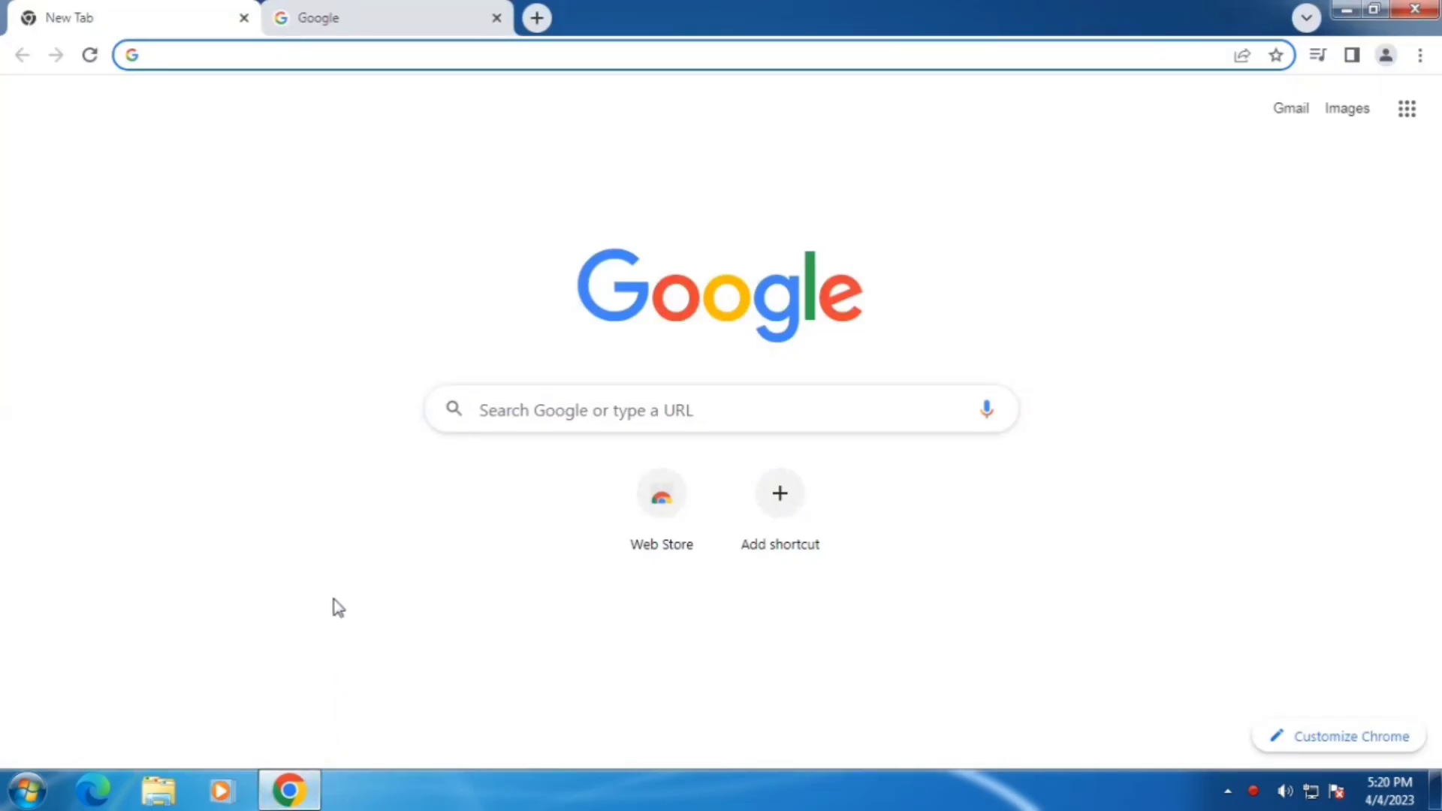
type("192")
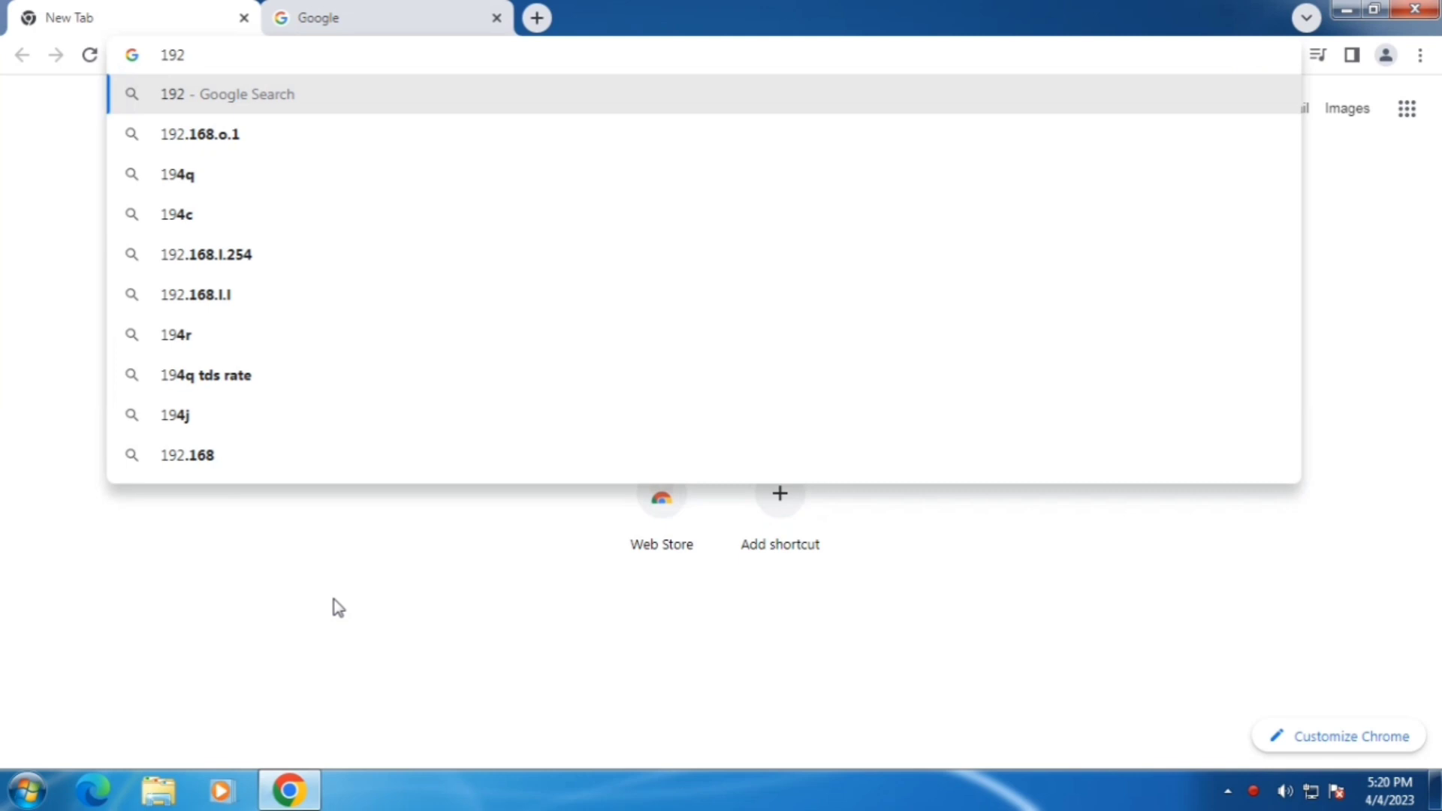
type(".168.")
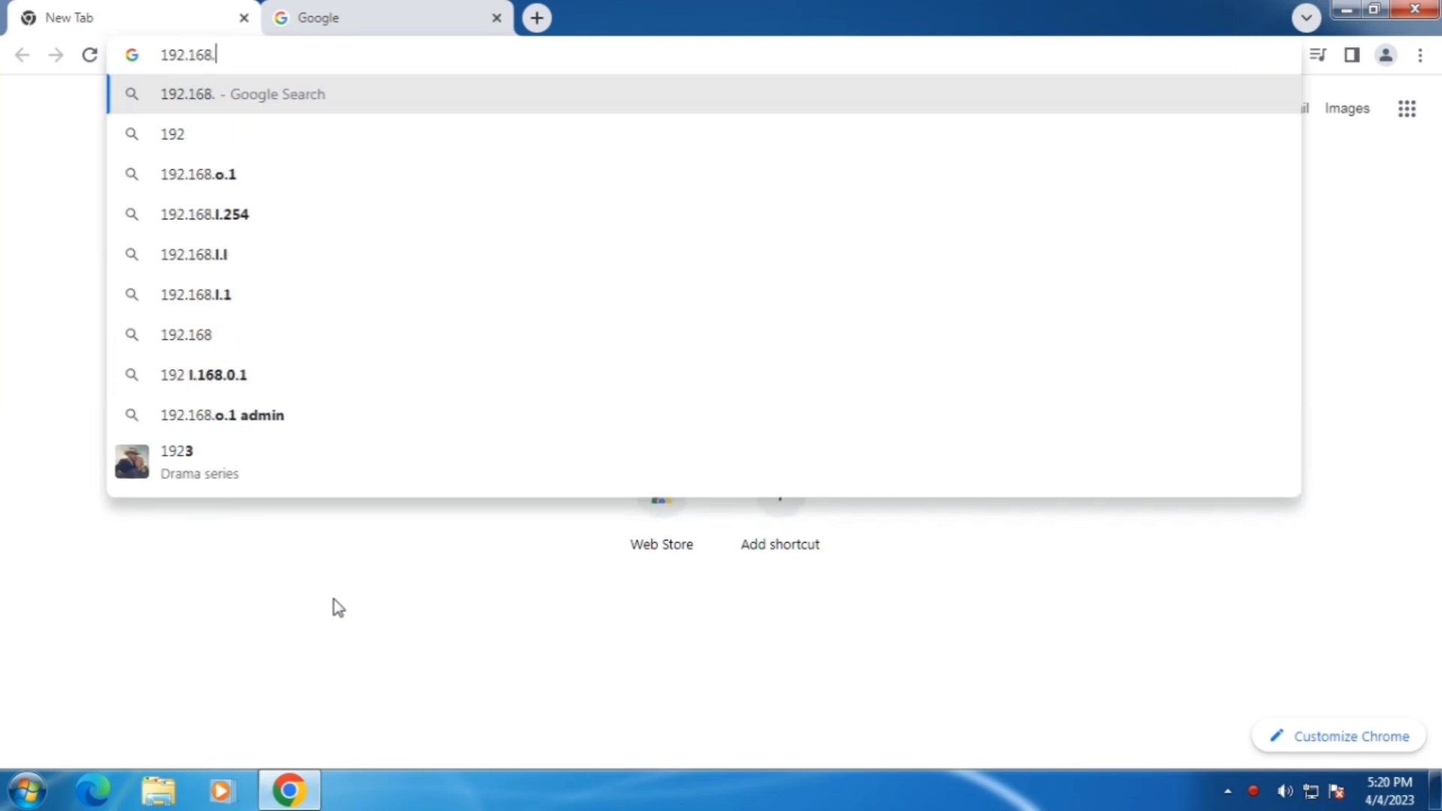
type("1.1")
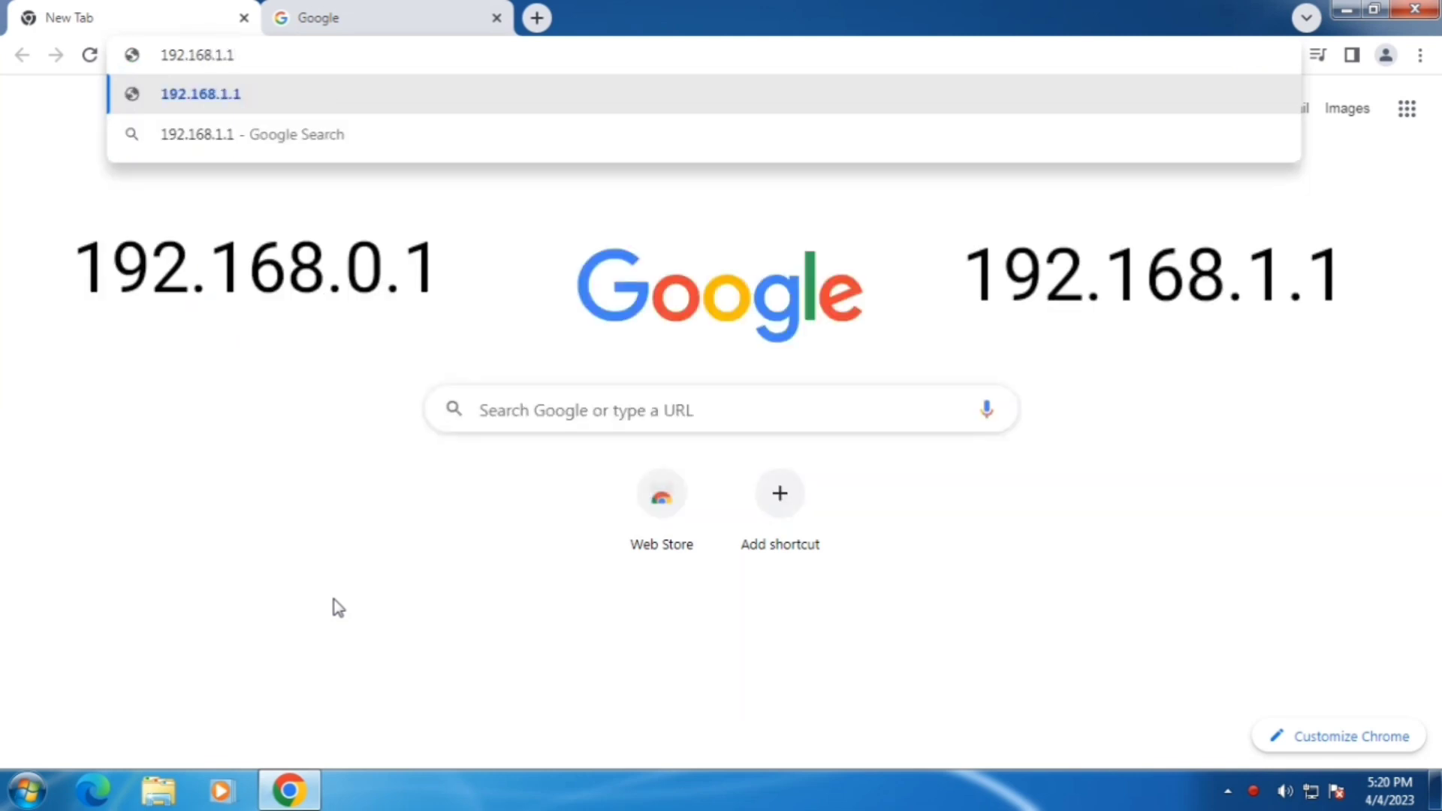
key("Return")
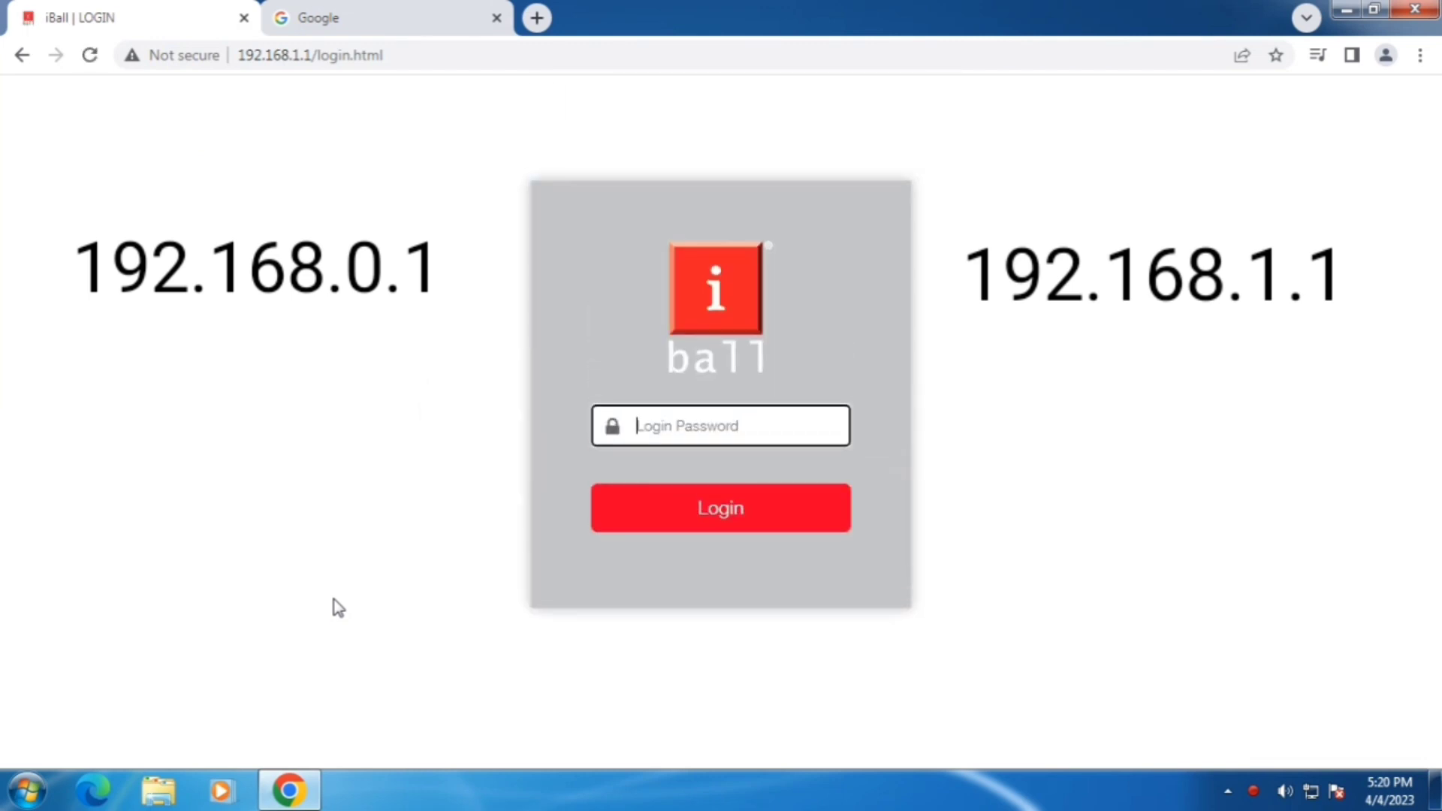
Step: Log in with the router password and copy the model name iB-WRB333N from the status header
type("ad")
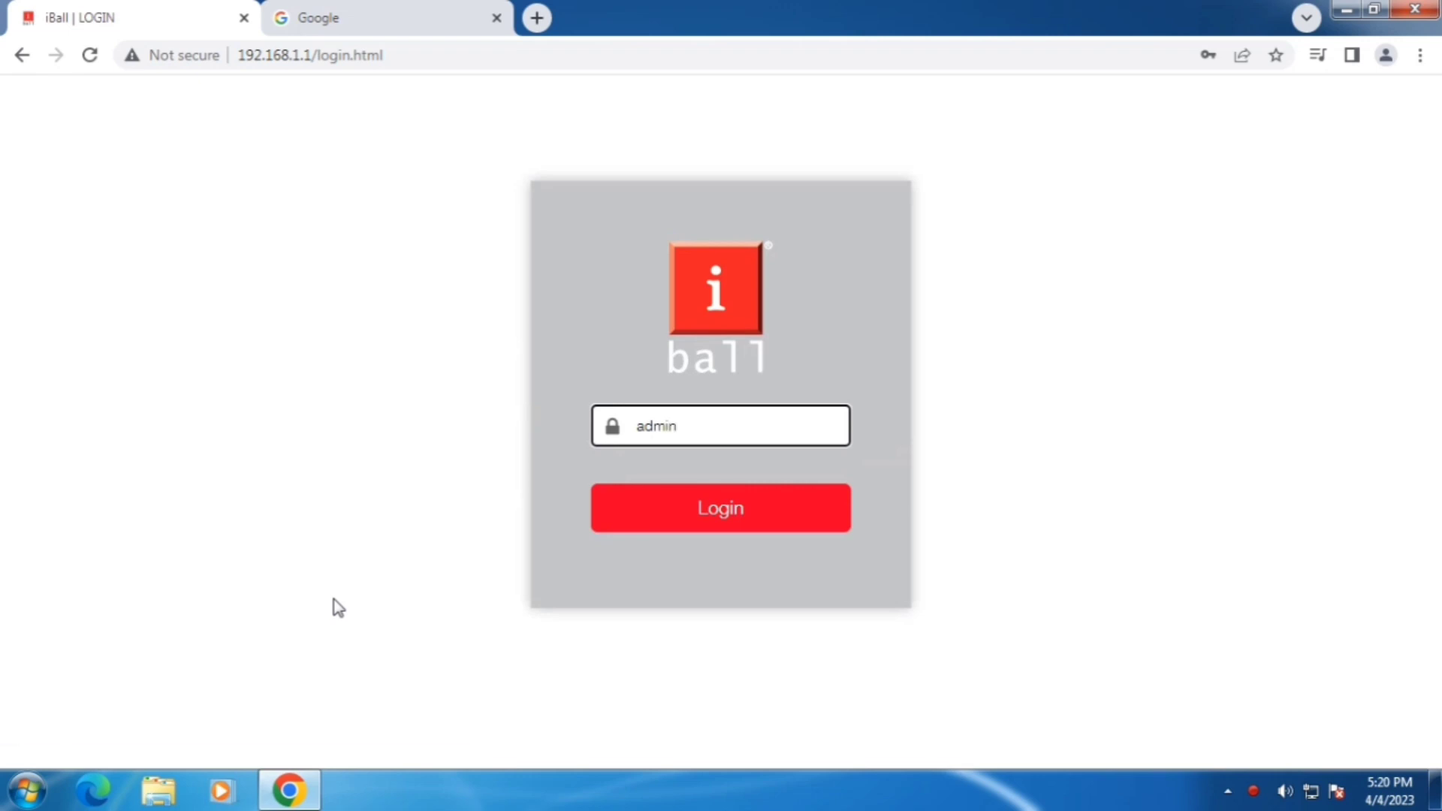
type("min")
key("Return")
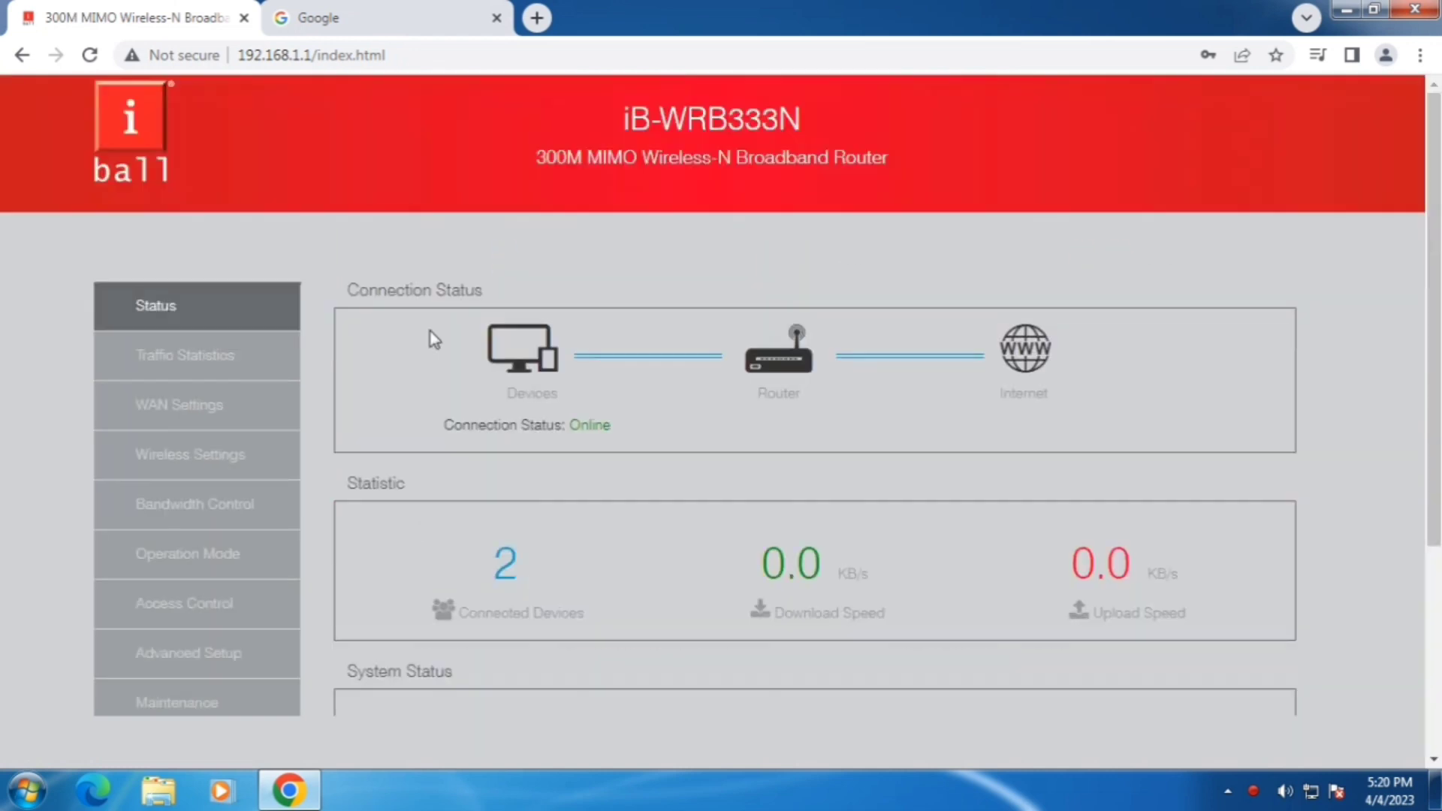
left_click_drag(622, 126, 898, 164)
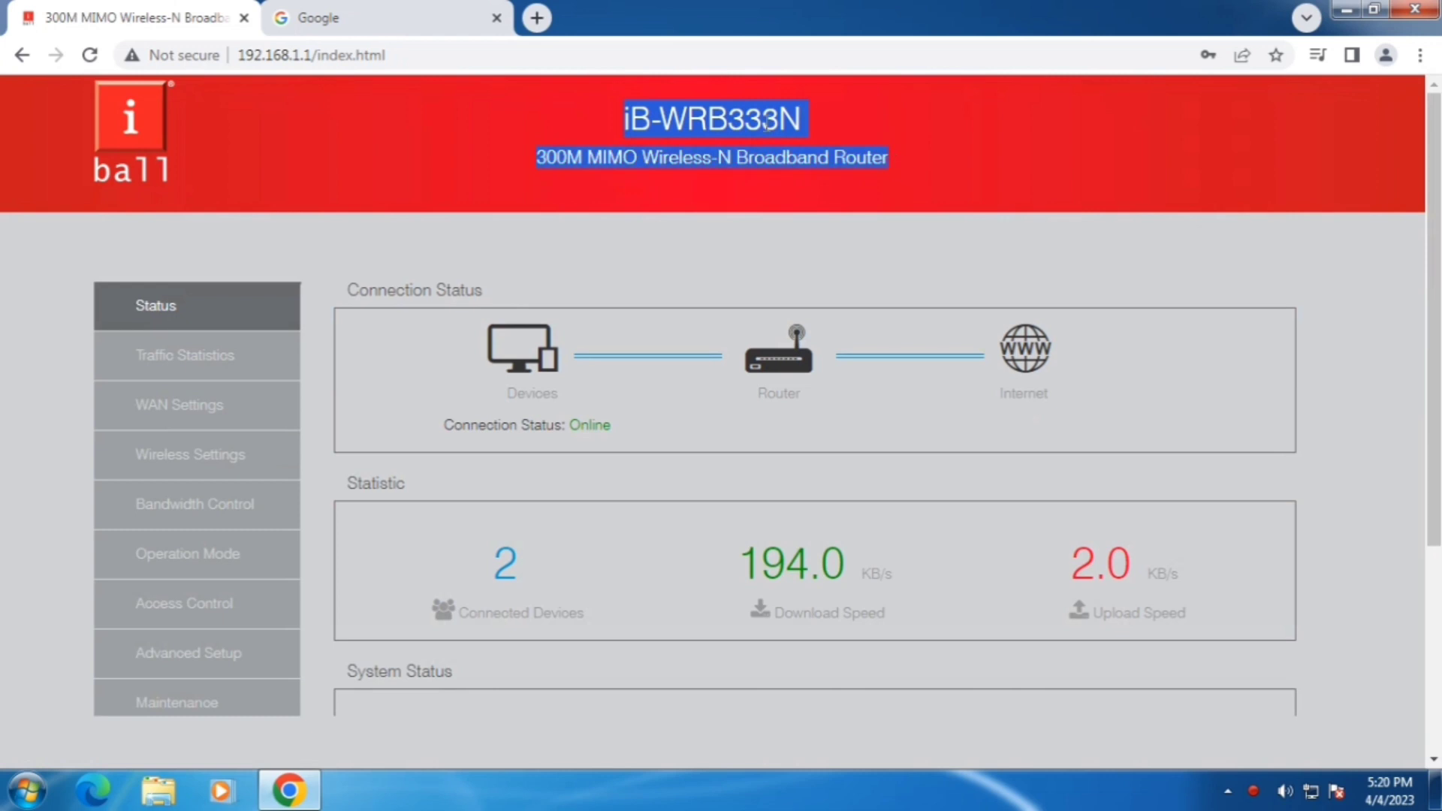
right_click(712, 119)
left_click(744, 126)
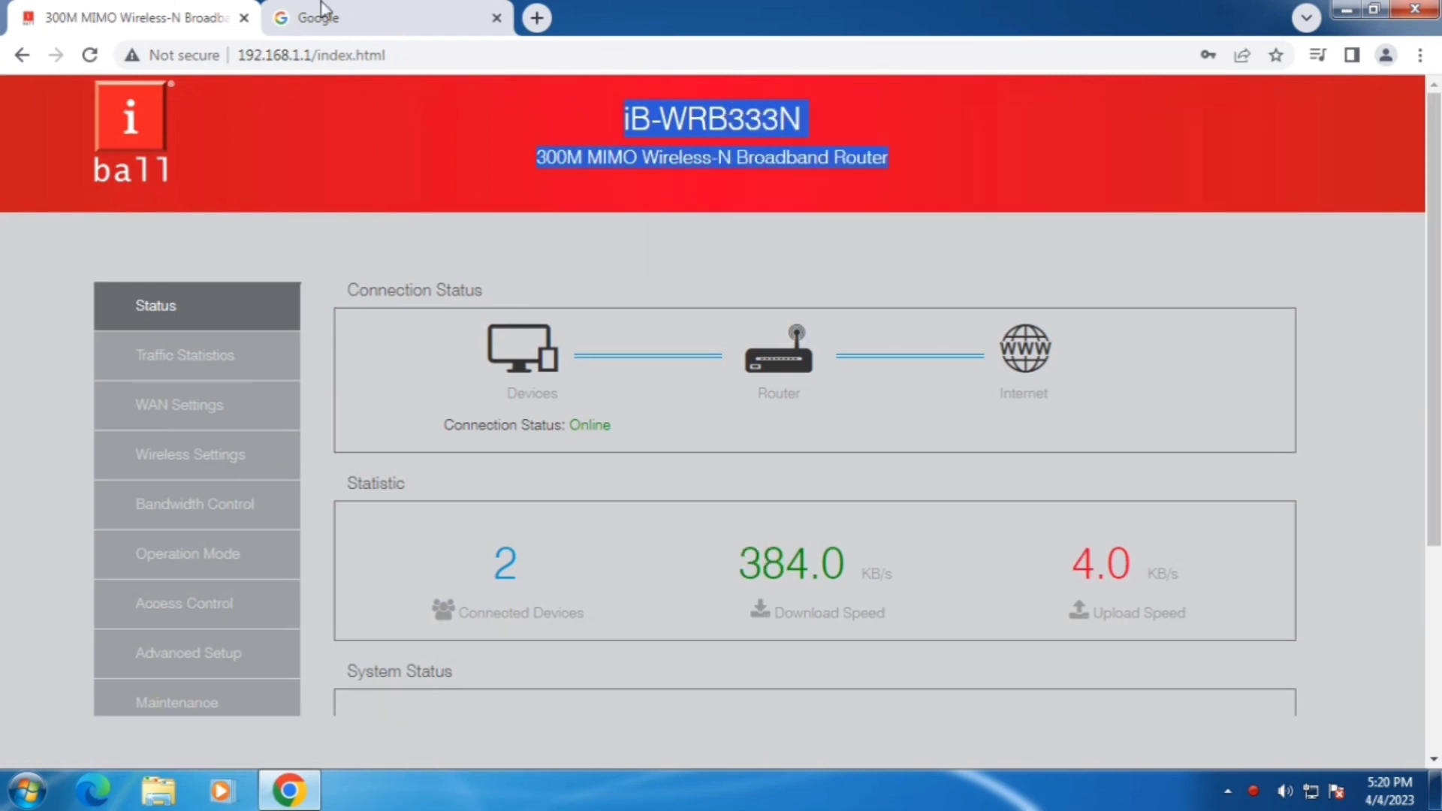
Step: Open the iB-WRB333N product downloads page and download the firmware .bin from the Firmware entry
left_click(357, 10)
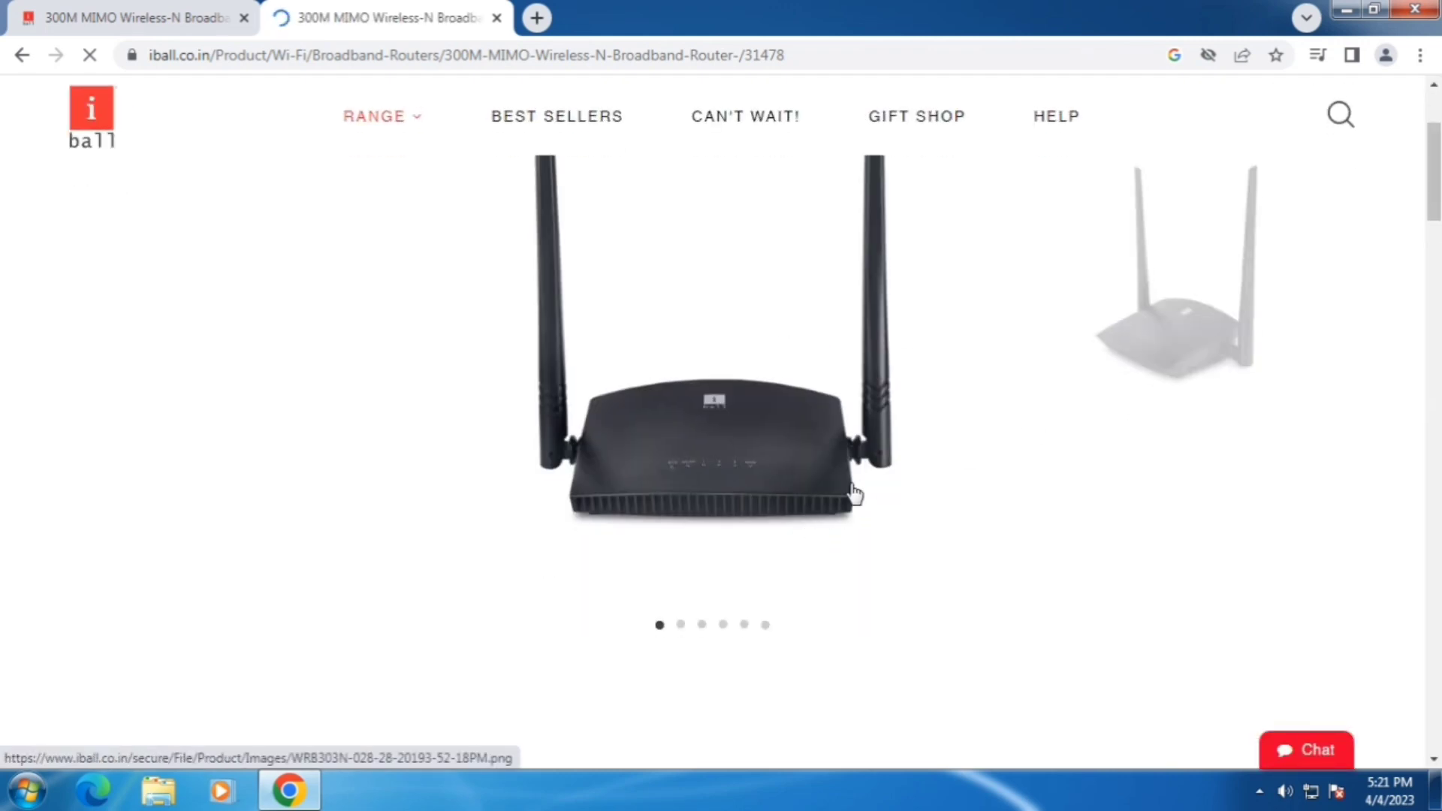
scroll(852, 492, "down", 4)
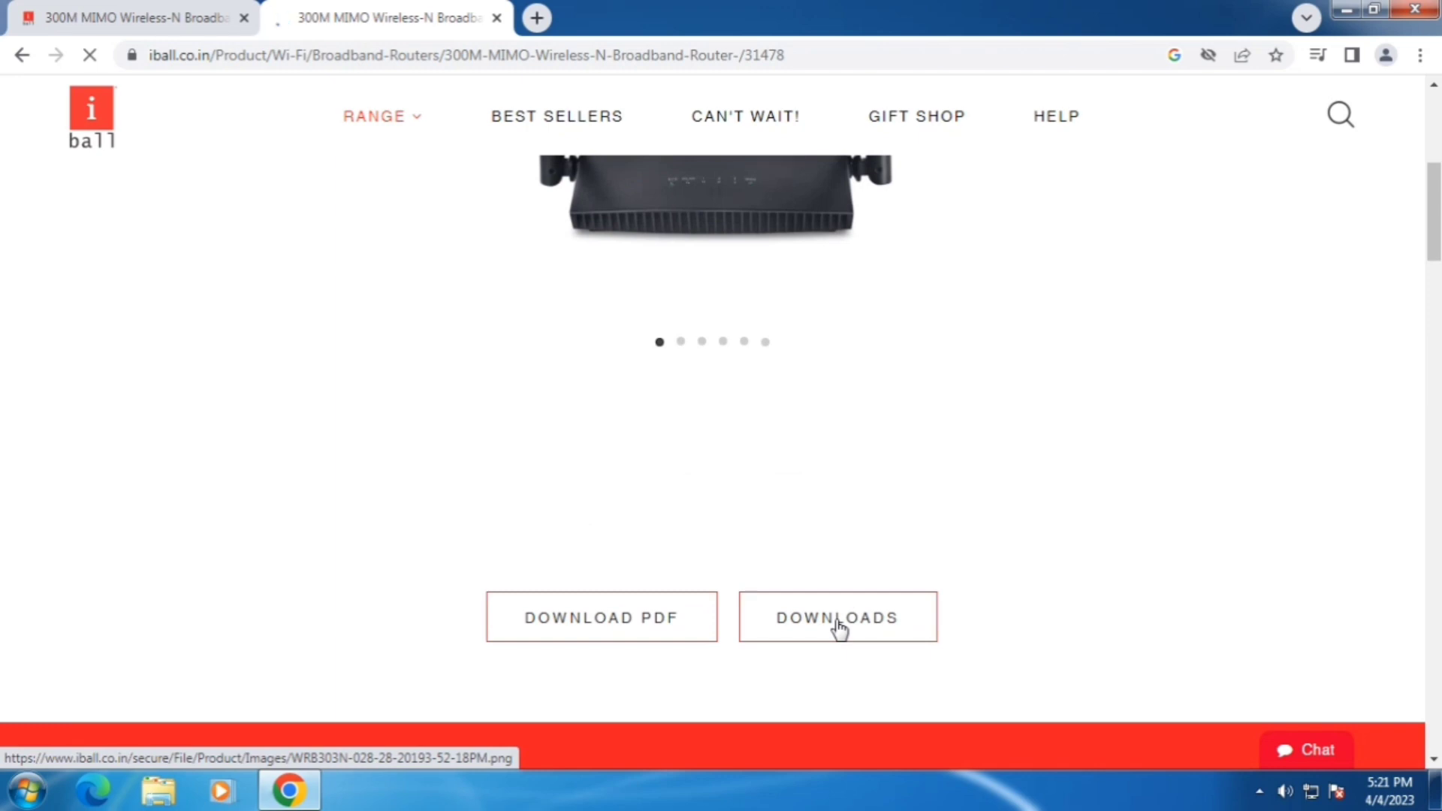
scroll(911, 522, "down", 2)
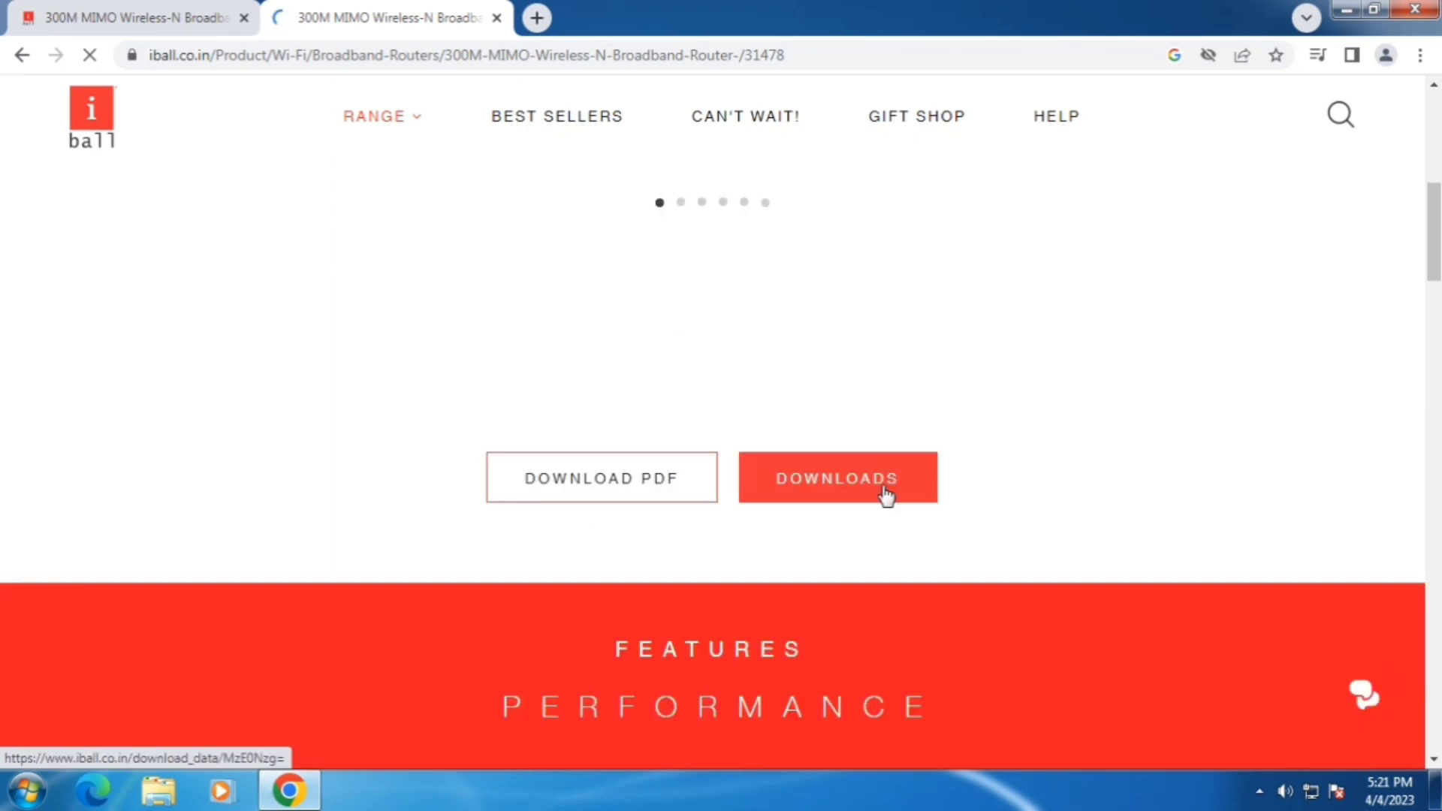
left_click(866, 482)
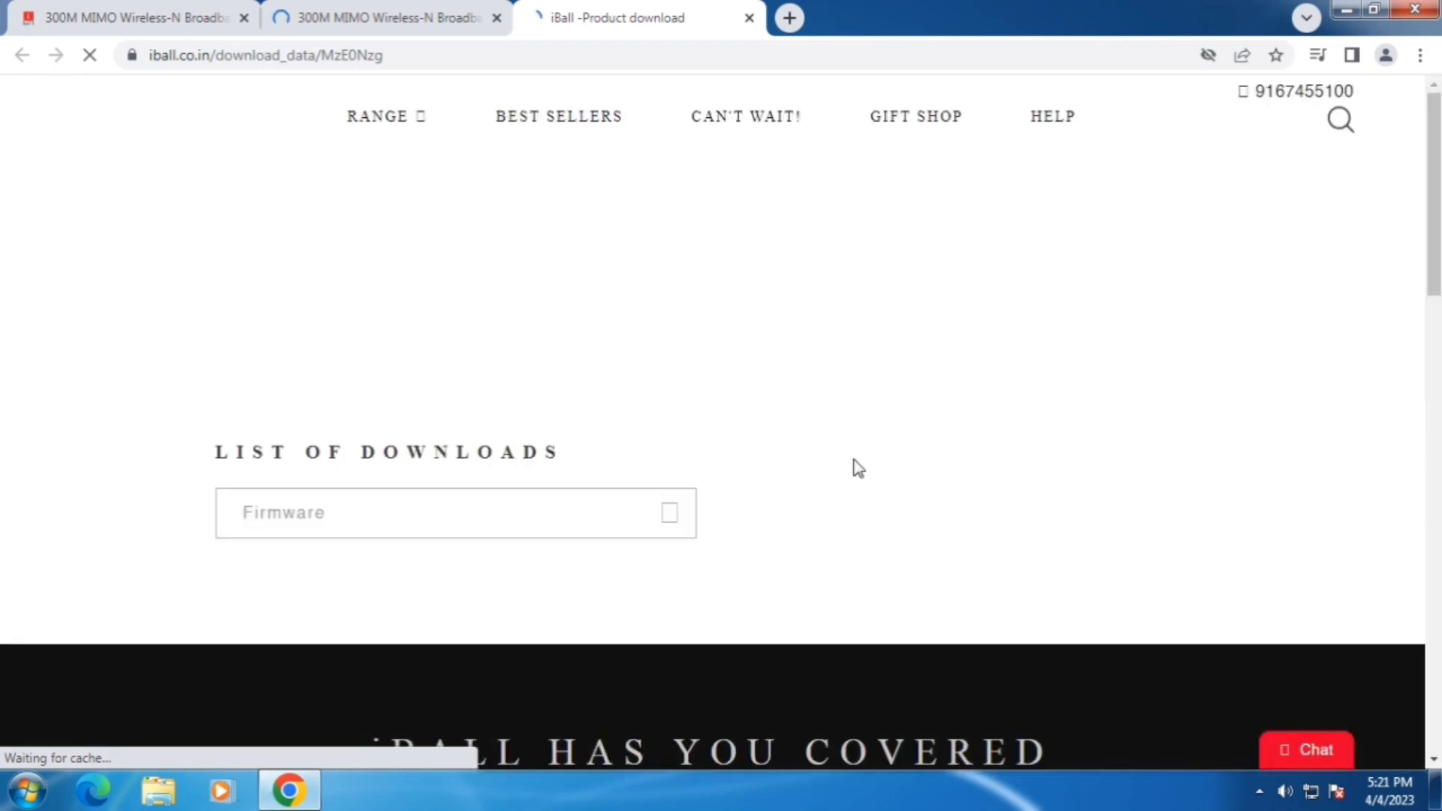
left_click(522, 525)
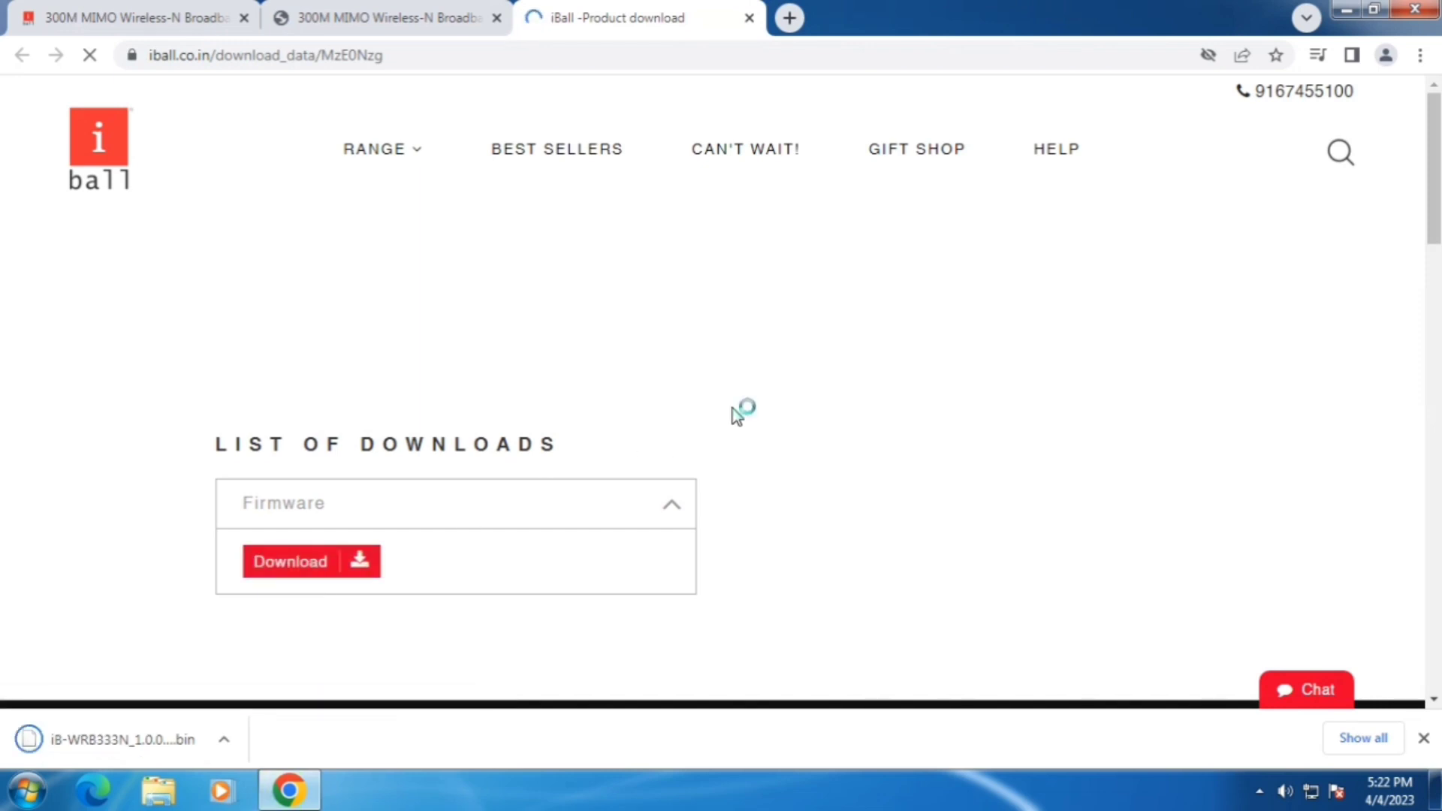
scroll(740, 411, "down", 3)
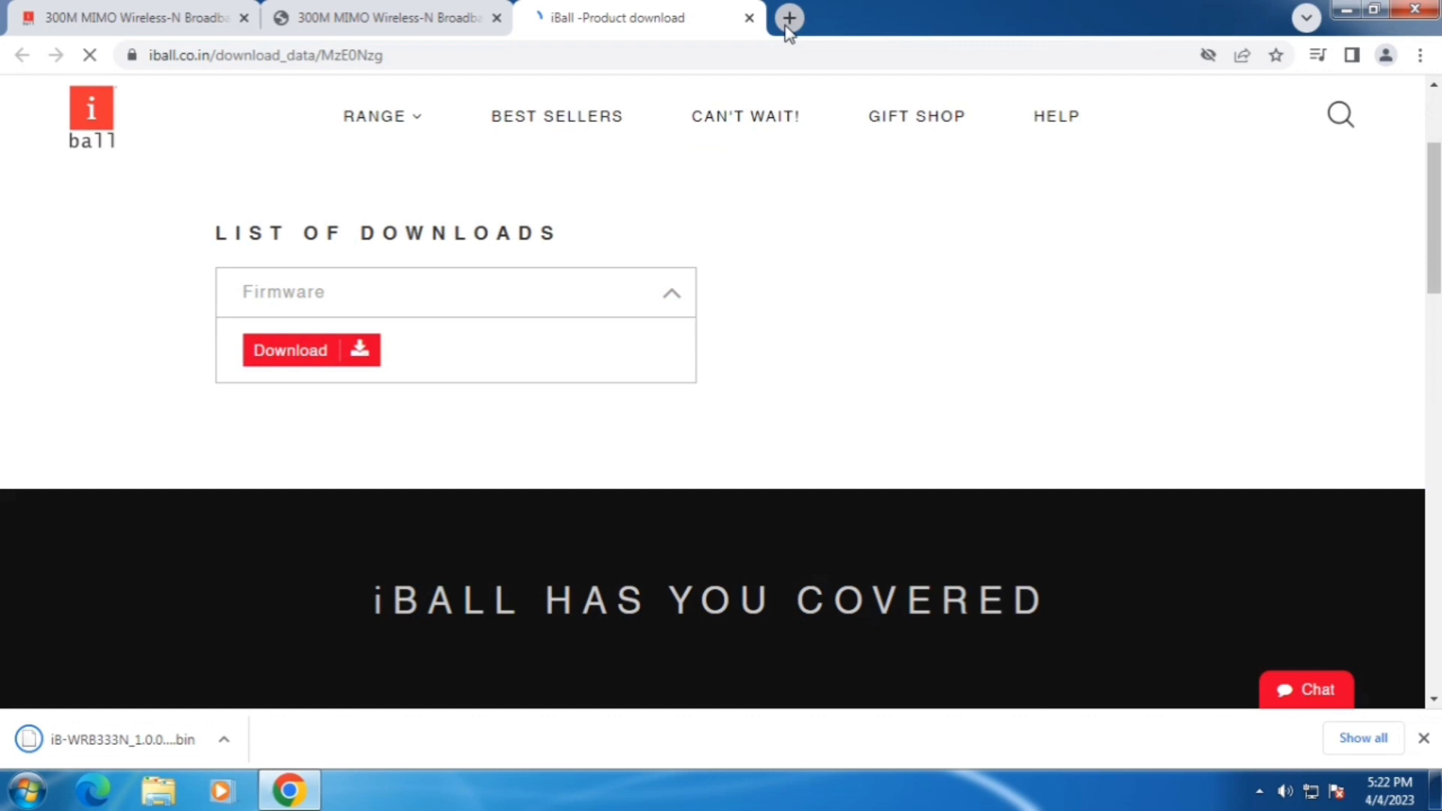
Step: In a new tab, open the TP-Link India download center and browse its router list
left_click(789, 18)
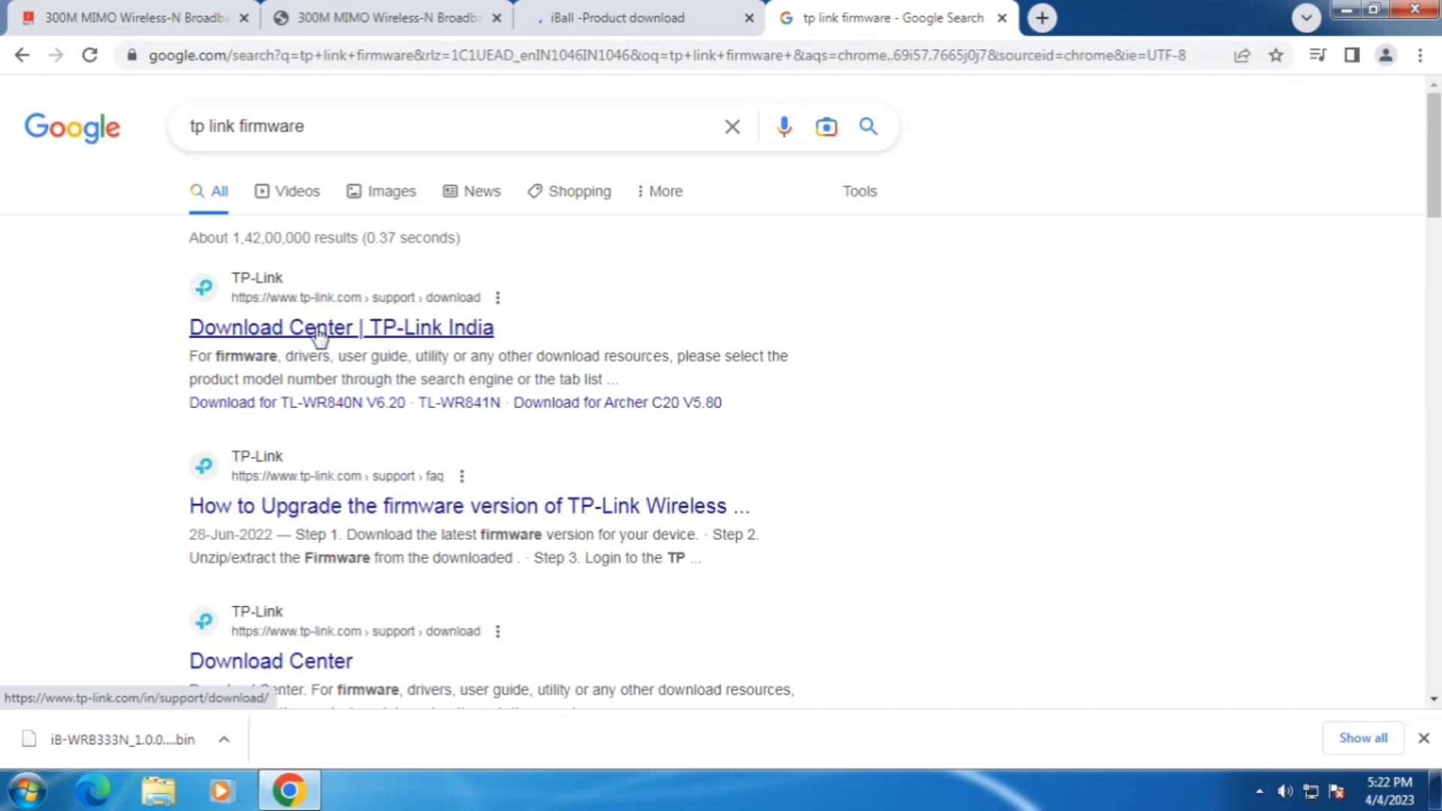
left_click(319, 332)
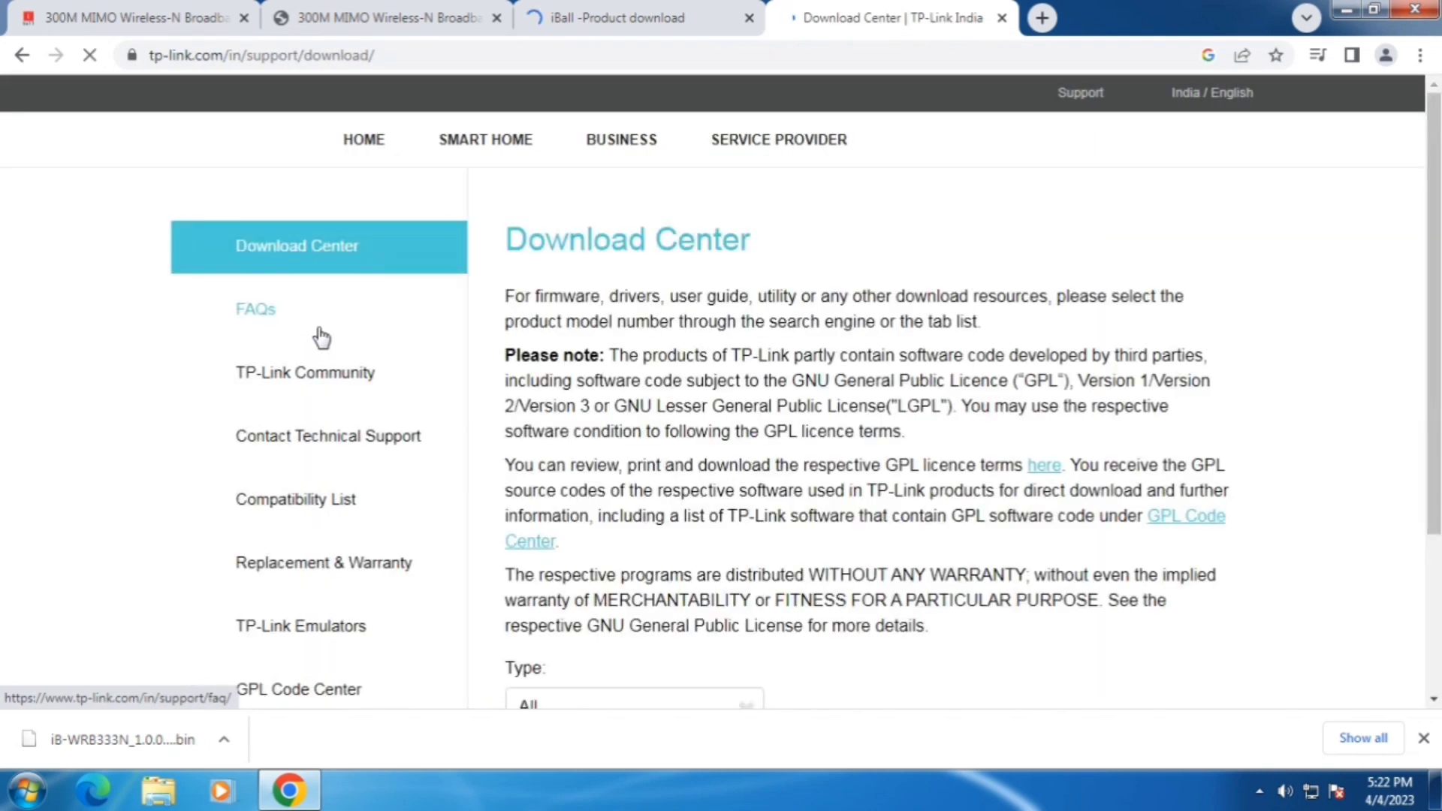
scroll(701, 467, "down", 5)
scroll(731, 461, "down", 8)
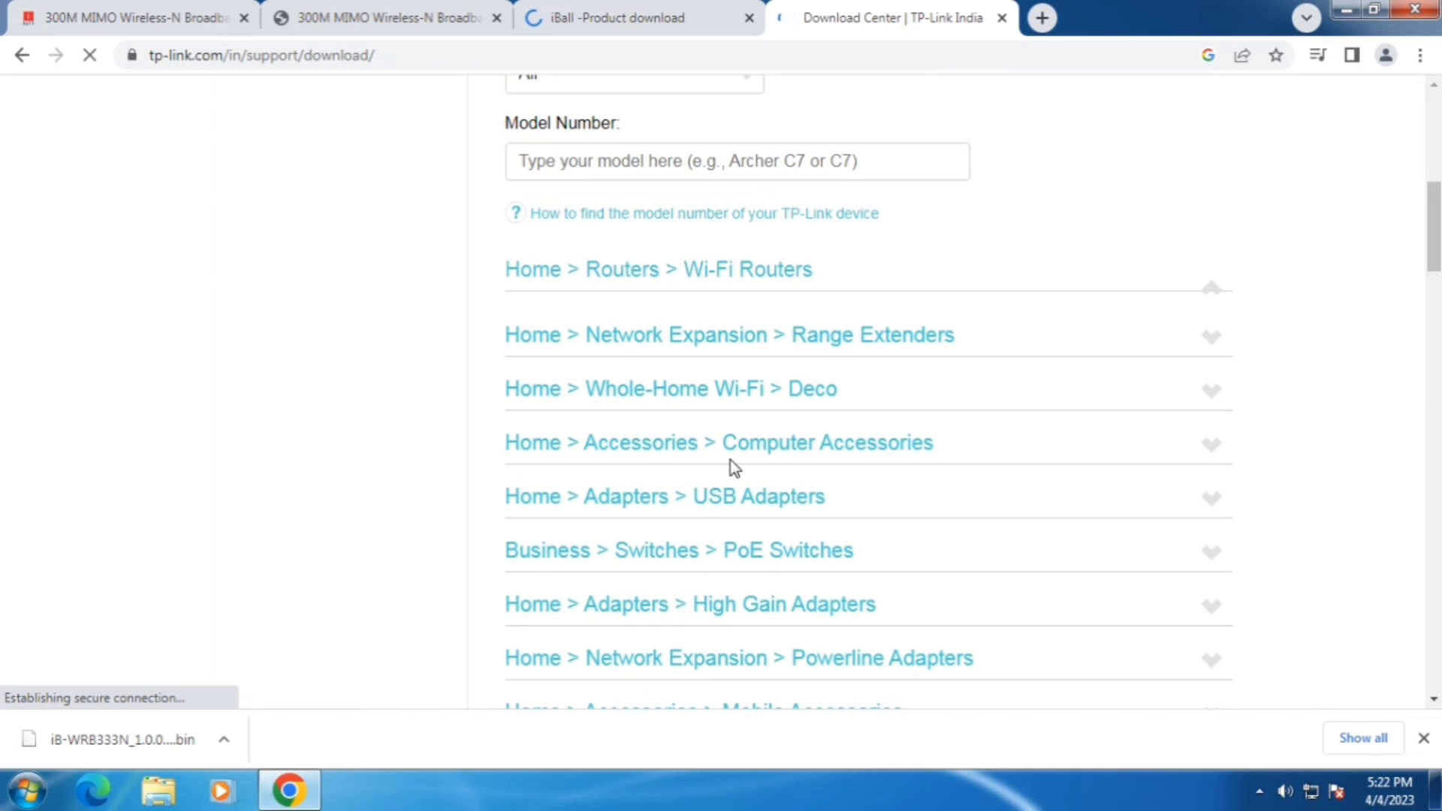
scroll(731, 461, "up", 9)
scroll(660, 424, "up", 3)
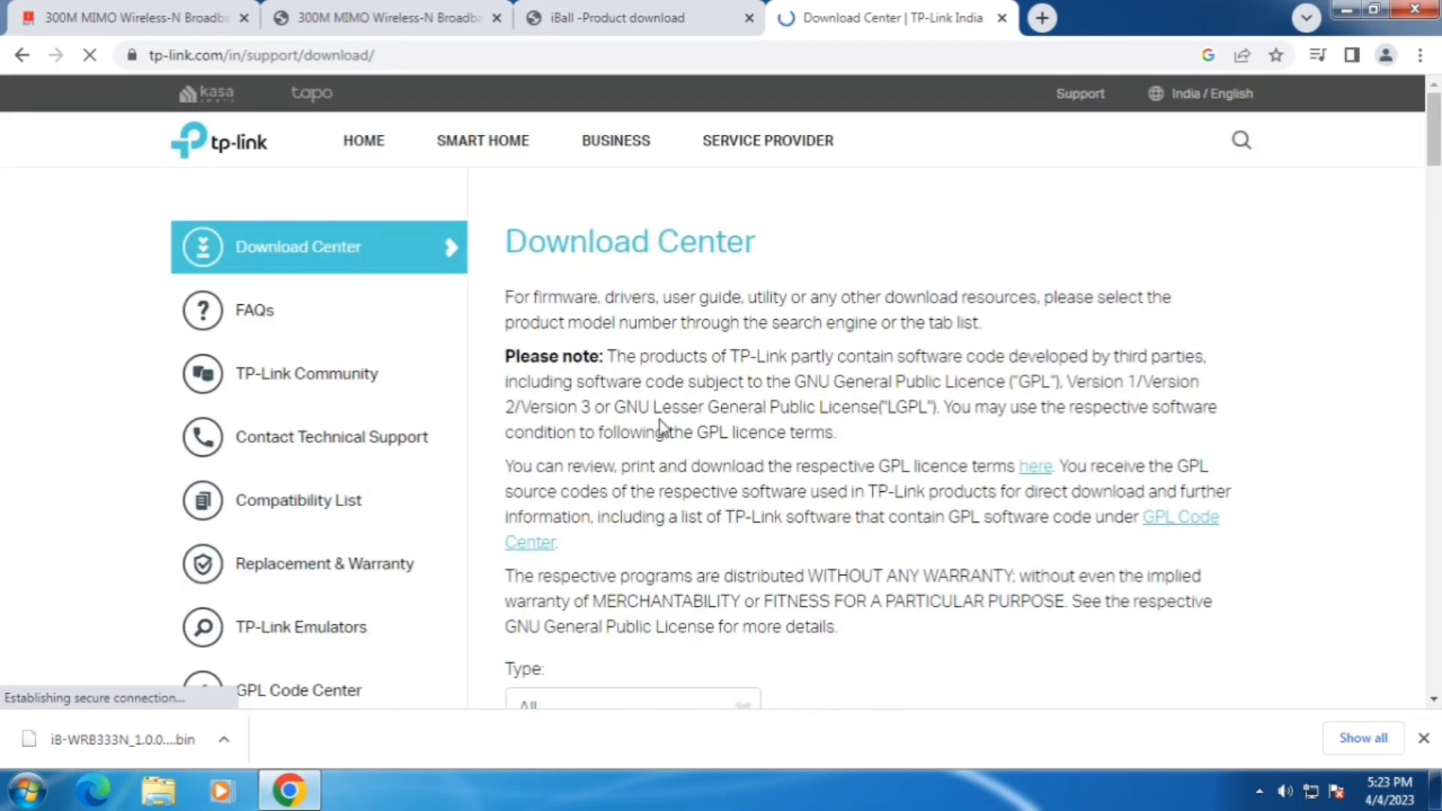
scroll(718, 380, "down", 6)
scroll(817, 445, "down", 1)
scroll(815, 439, "down", 1)
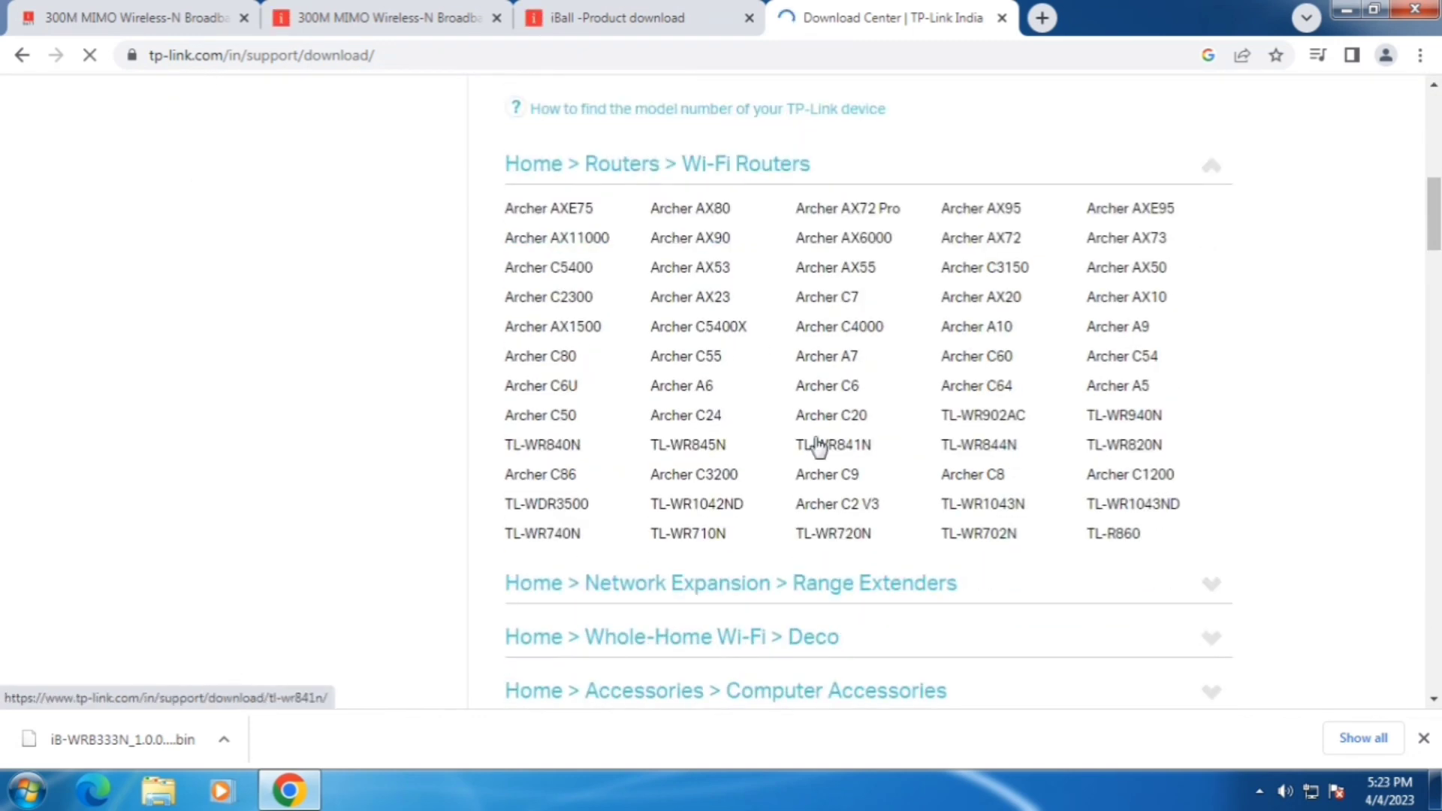
Step: Open the Archer A6 download page and jump to its firmware list
left_click(691, 390)
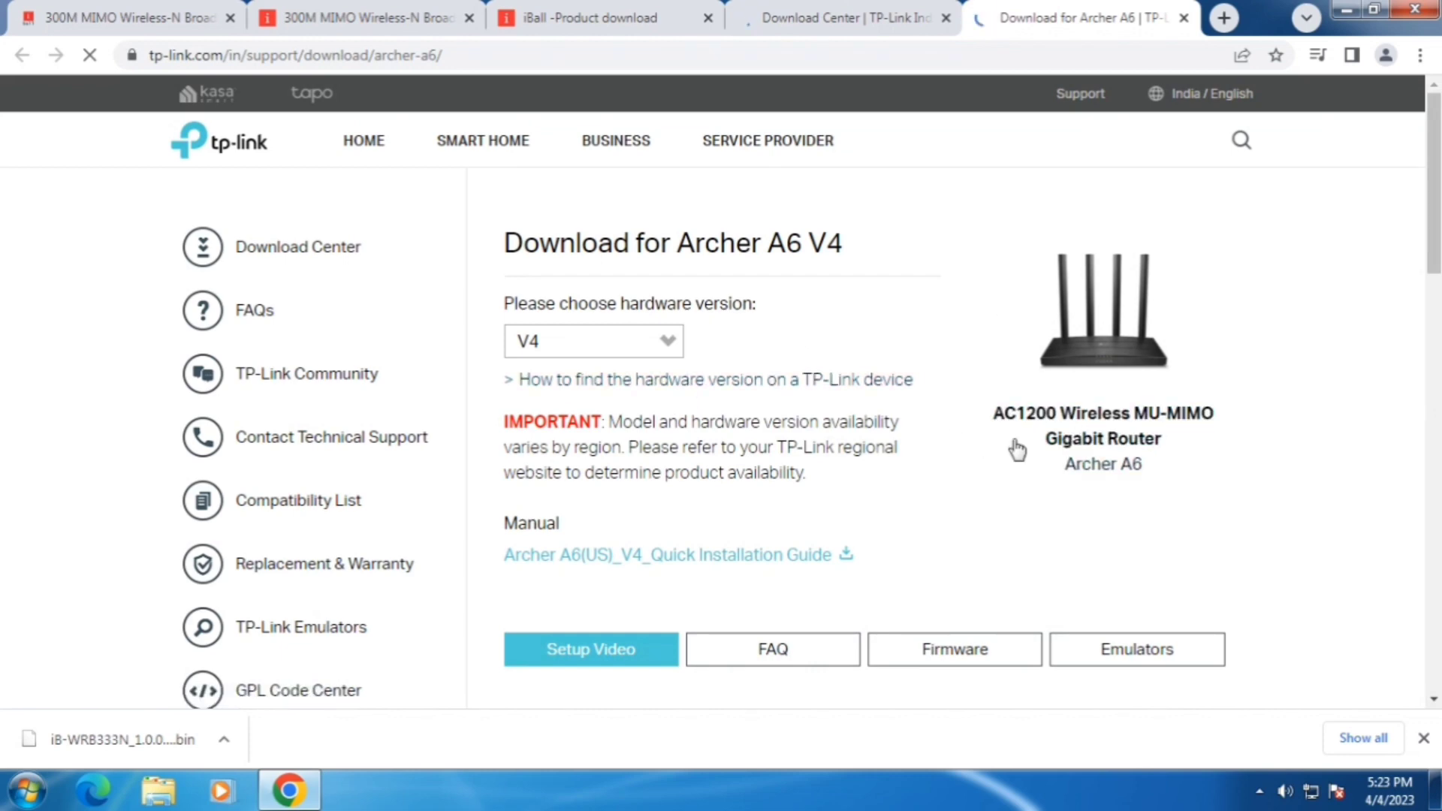
scroll(991, 510, "down", 1)
scroll(970, 560, "down", 1)
left_click(939, 447)
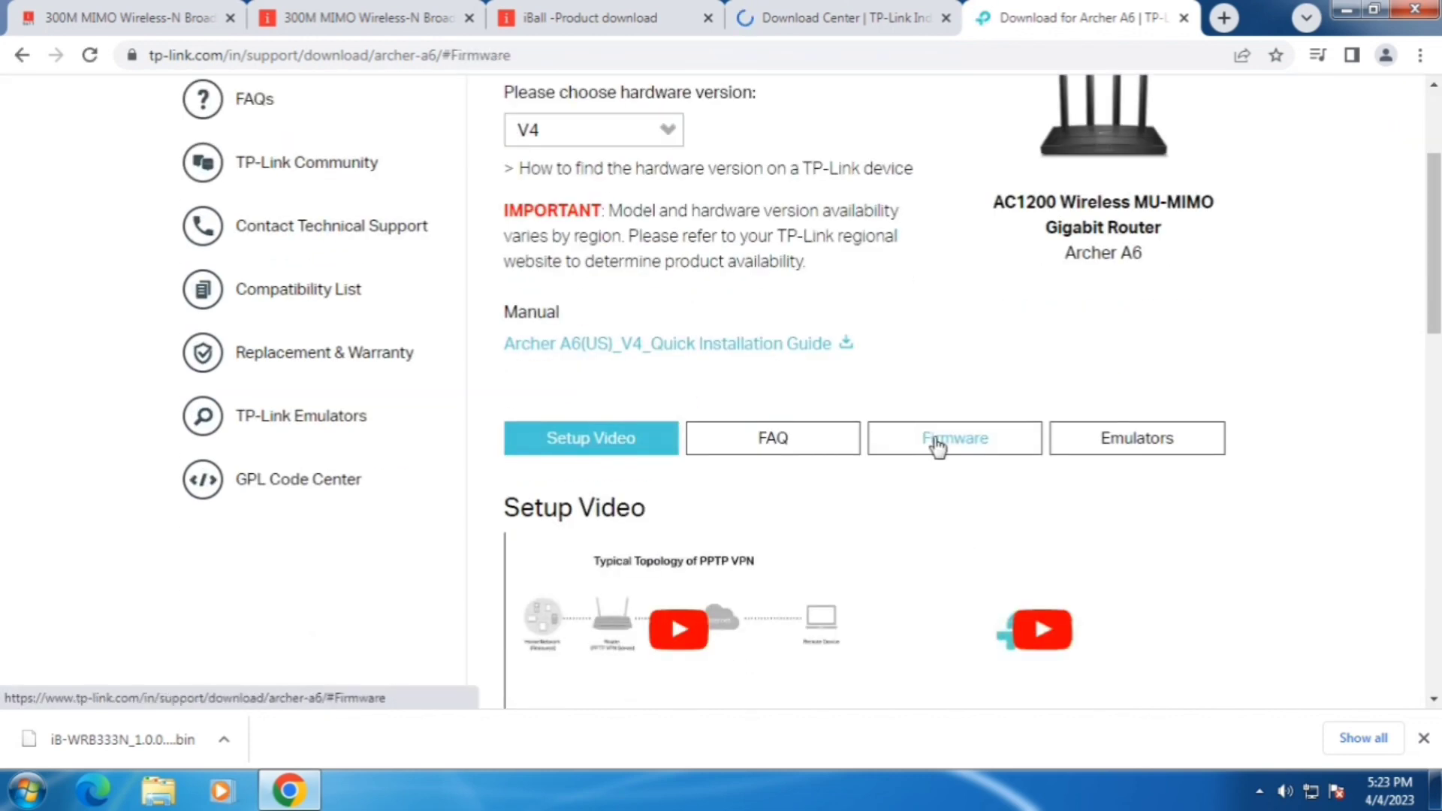
scroll(988, 425, "down", 10)
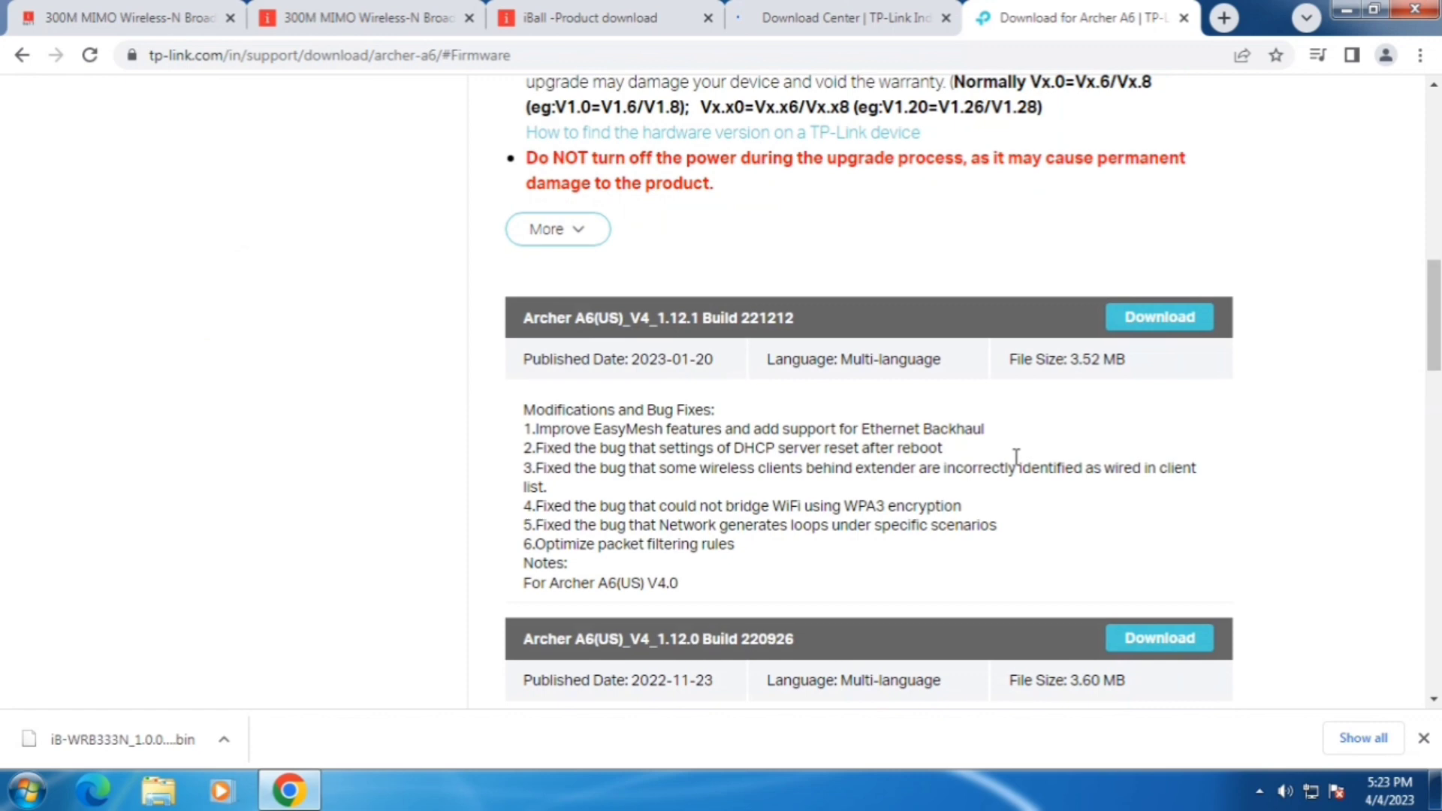
Step: Start an Archer A6 firmware zip download, then cancel it from the download shelf
left_click(1149, 434)
scroll(689, 532, "down", 1)
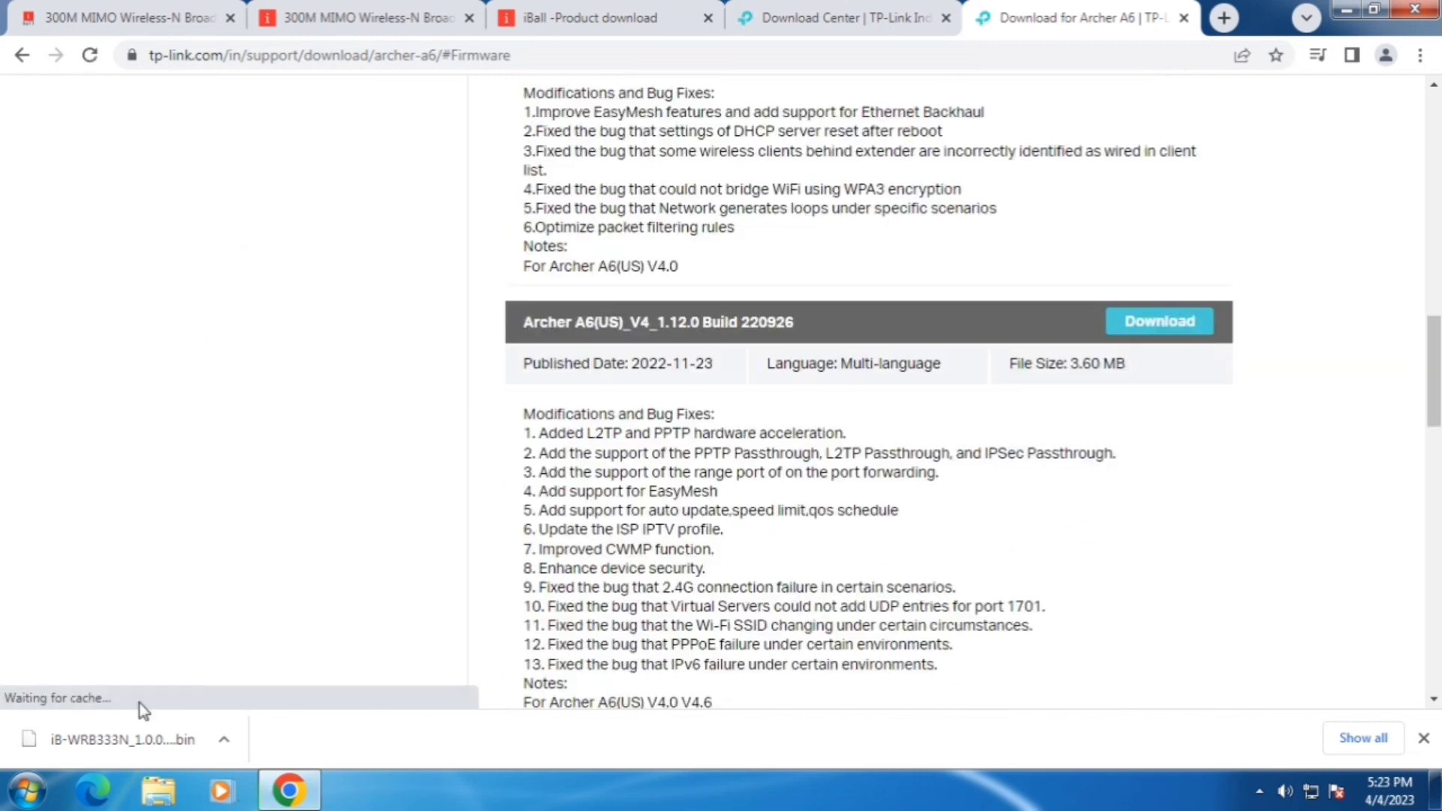
left_click(223, 739)
left_click(292, 706)
scroll(966, 536, "up", 2)
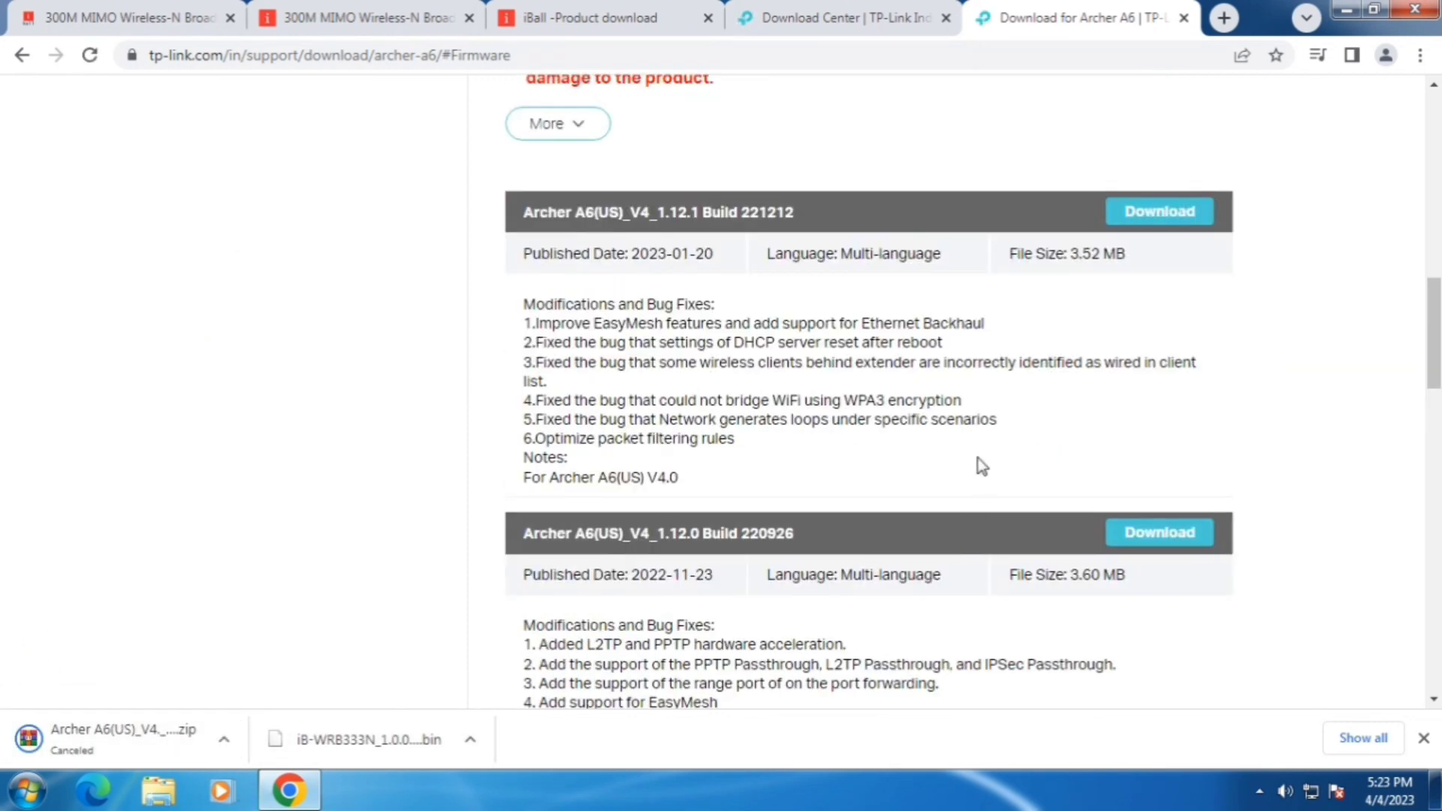
scroll(978, 458, "up", 3)
Step: Return to the iBall router admin and open the Maintenance page's System Tools section
left_click(128, 18)
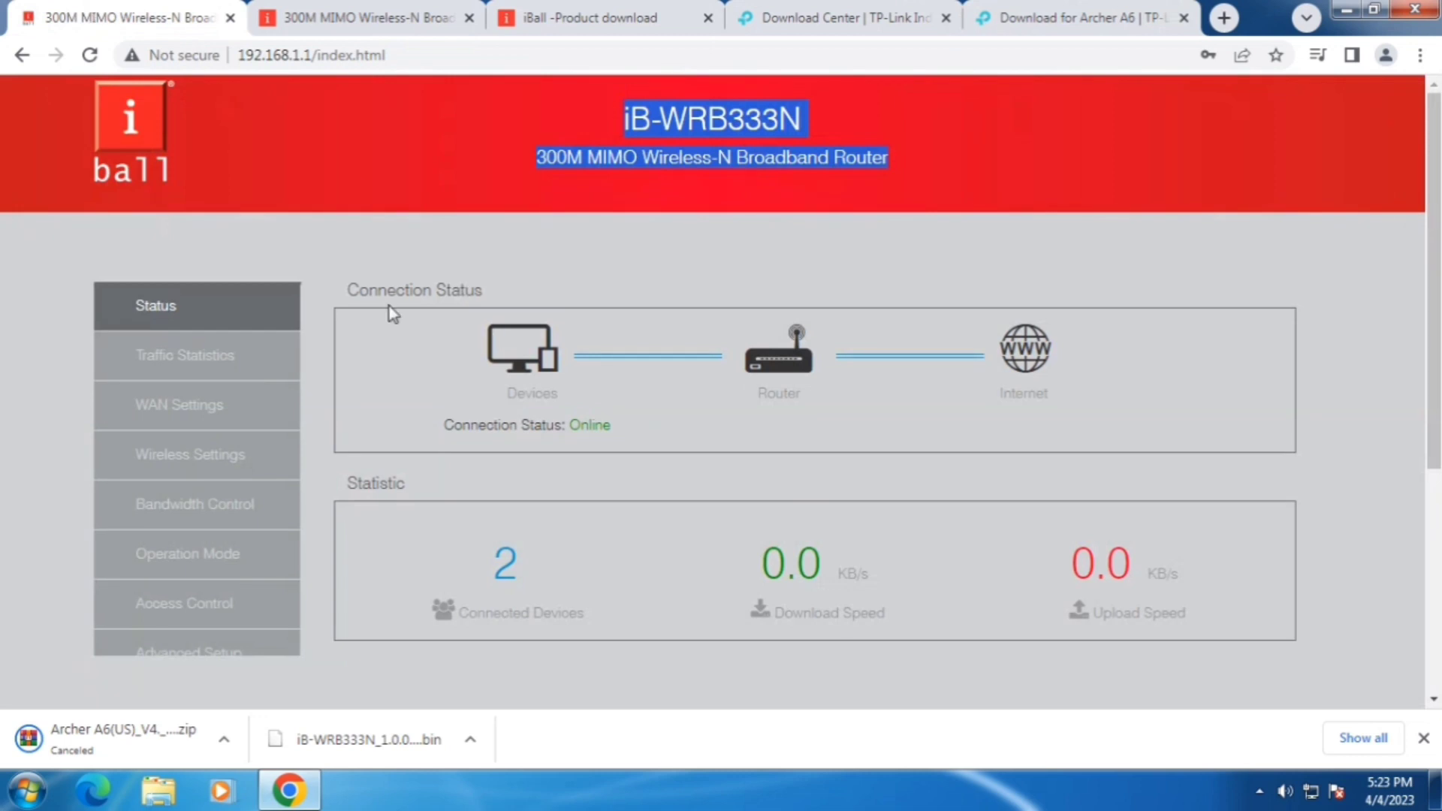
scroll(312, 421, "down", 4)
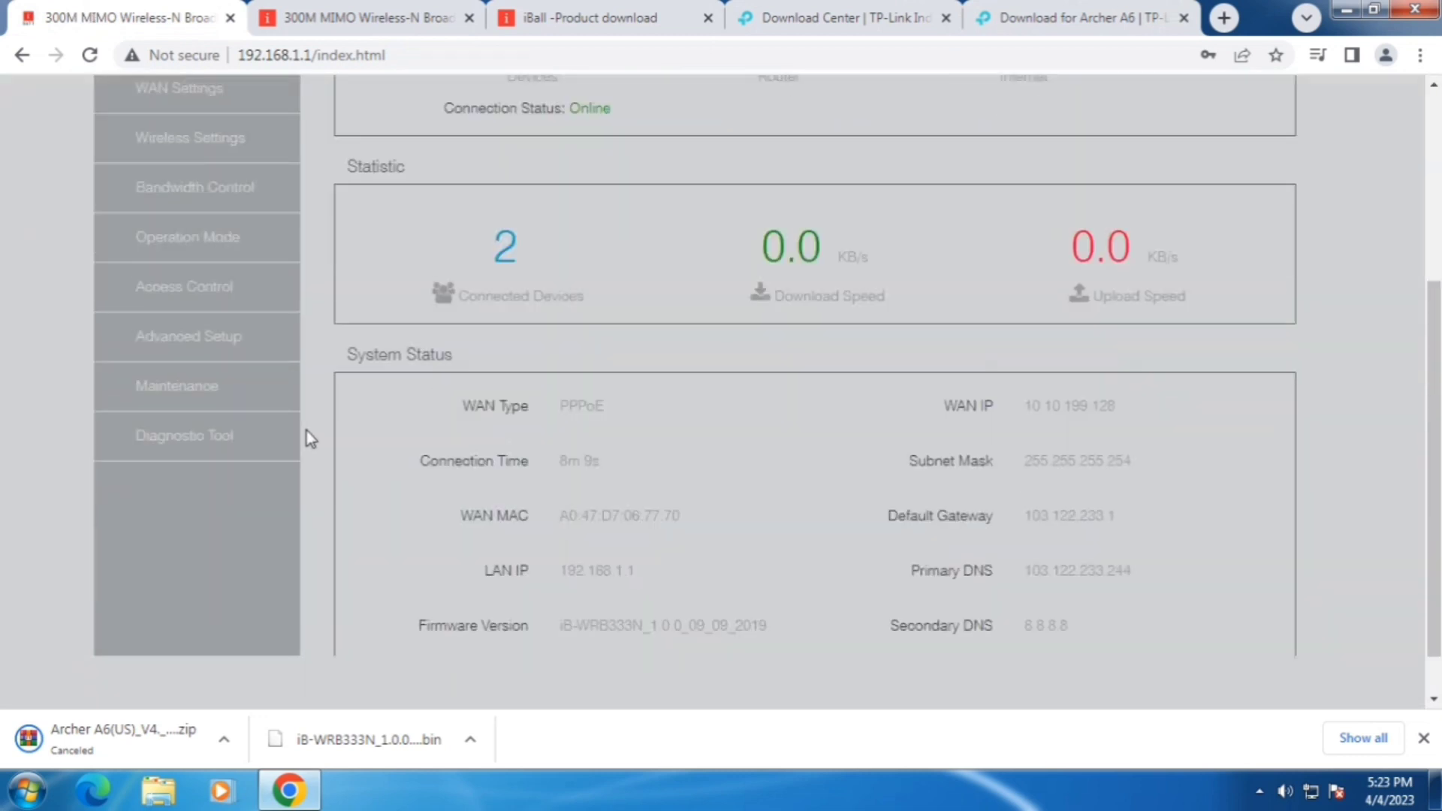
left_click(206, 402)
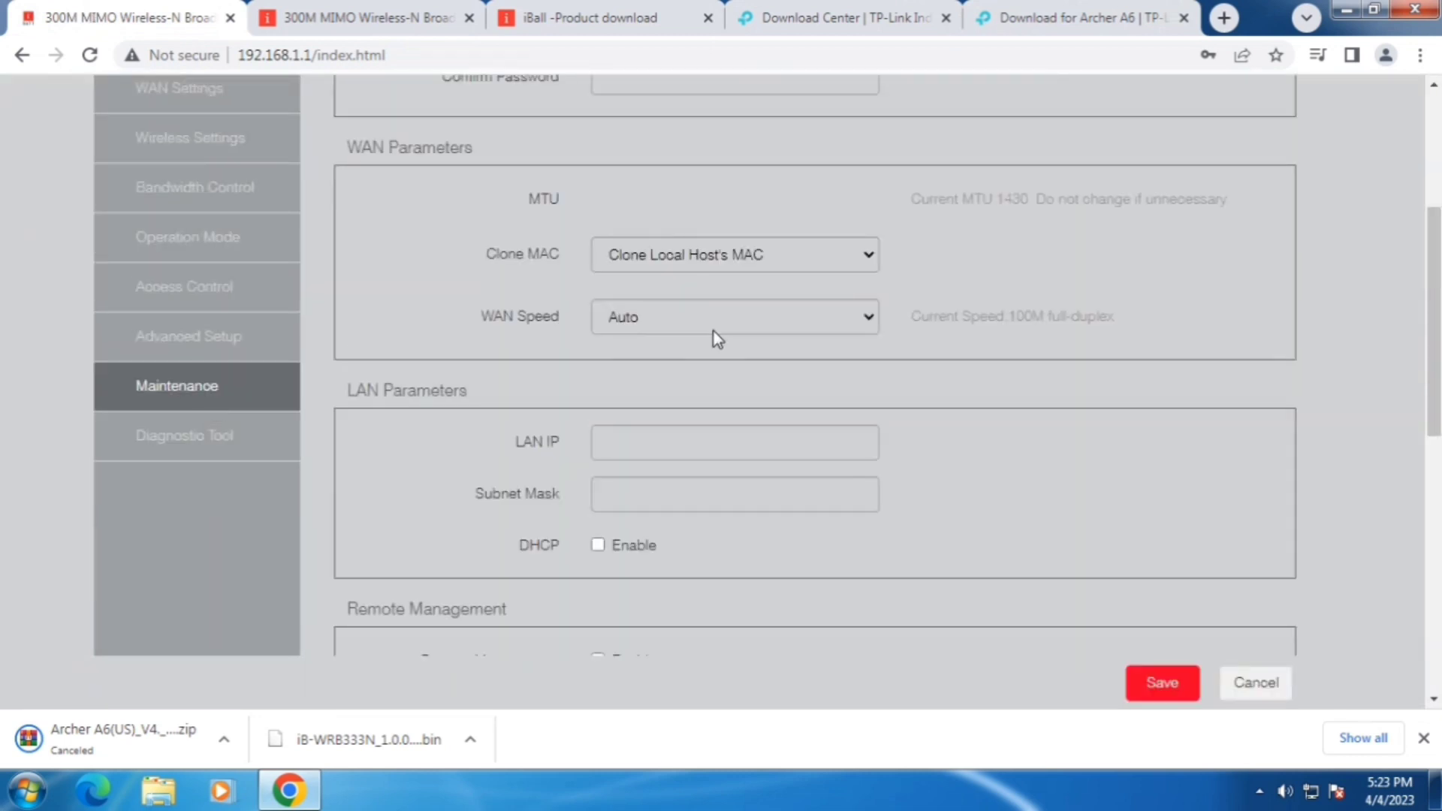
scroll(717, 411, "down", 3)
scroll(717, 412, "down", 8)
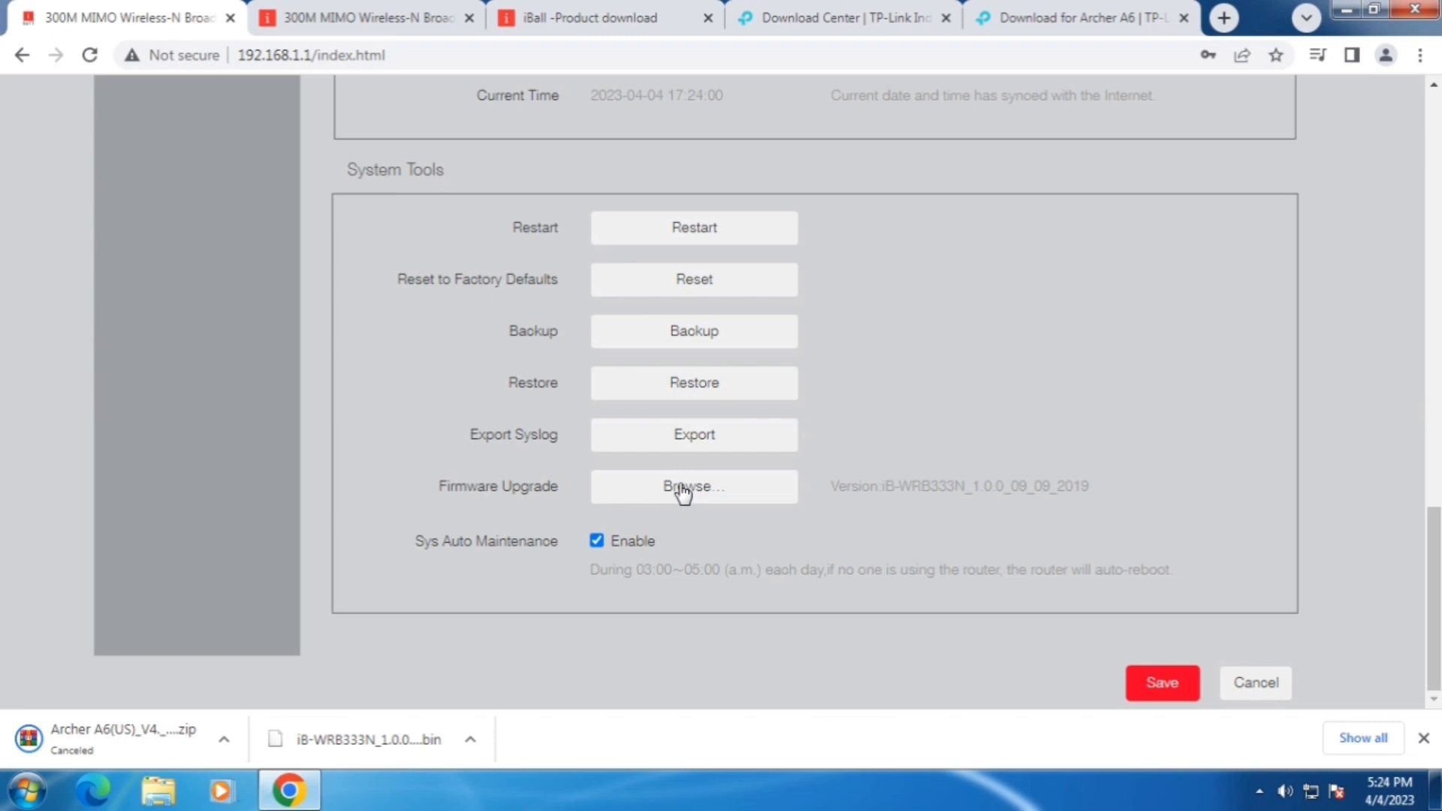
Step: Choose iB-WRB333N_1.0.0_09_09_2019.bin as the Firmware Upgrade file
left_click(684, 488)
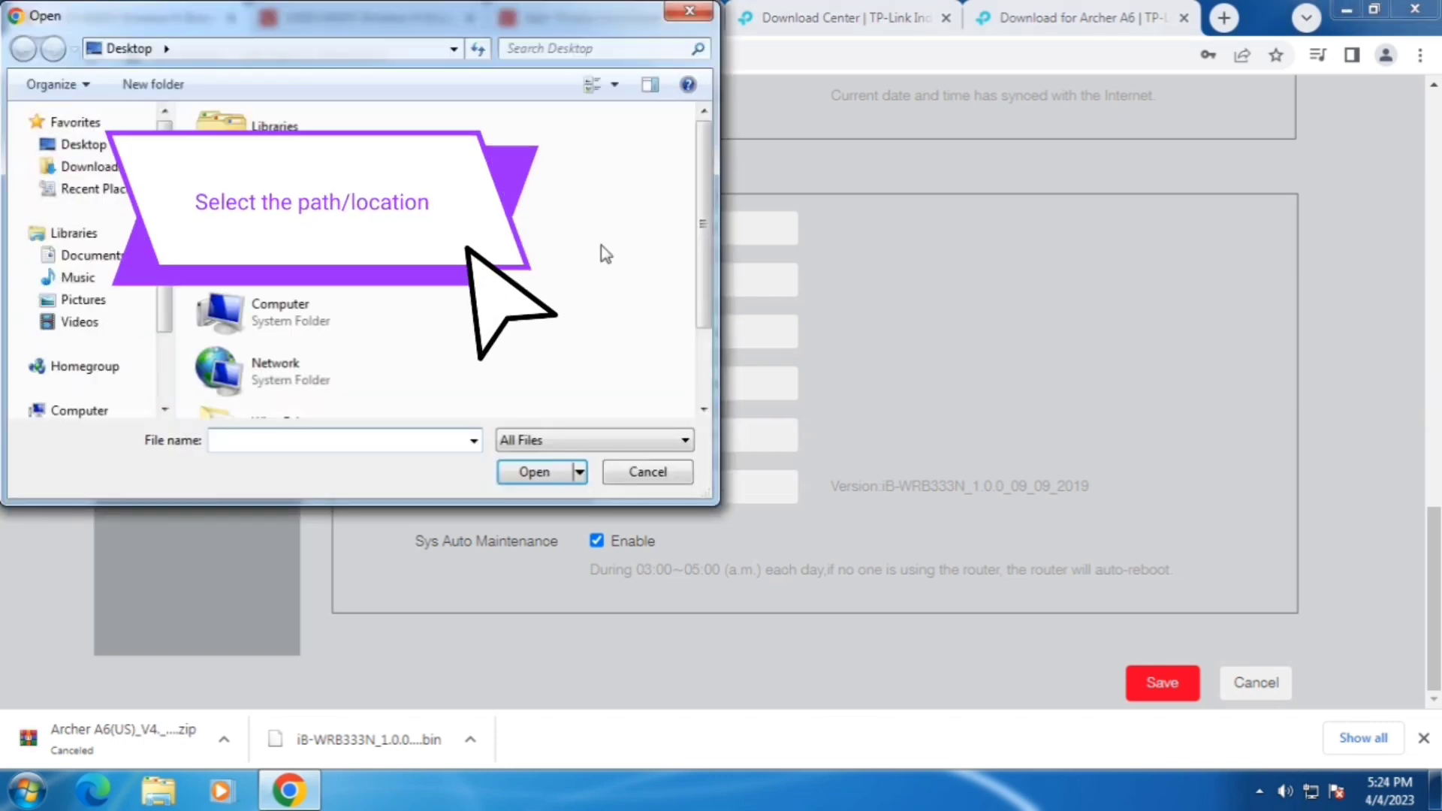
left_click(706, 349)
left_click(398, 385)
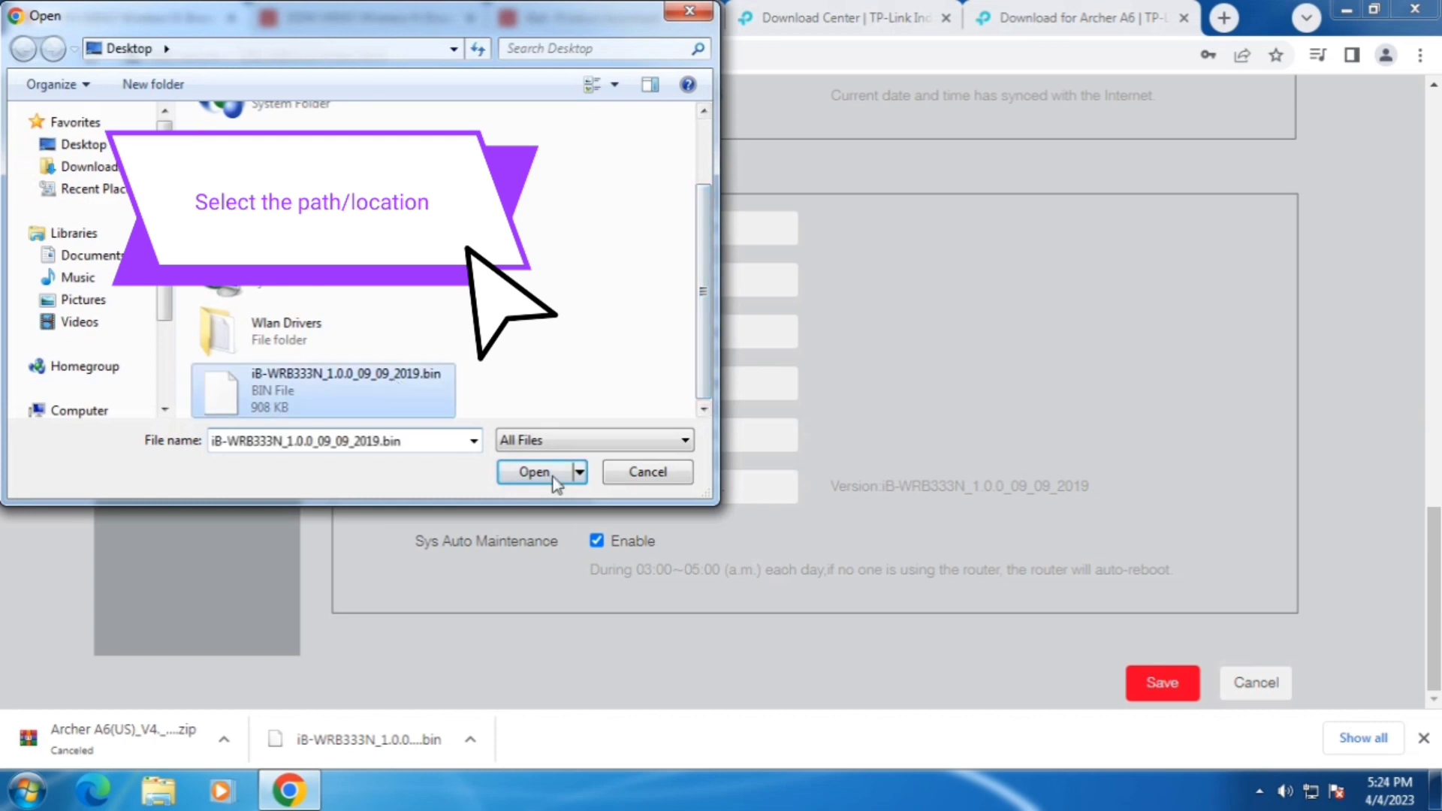
left_click(552, 475)
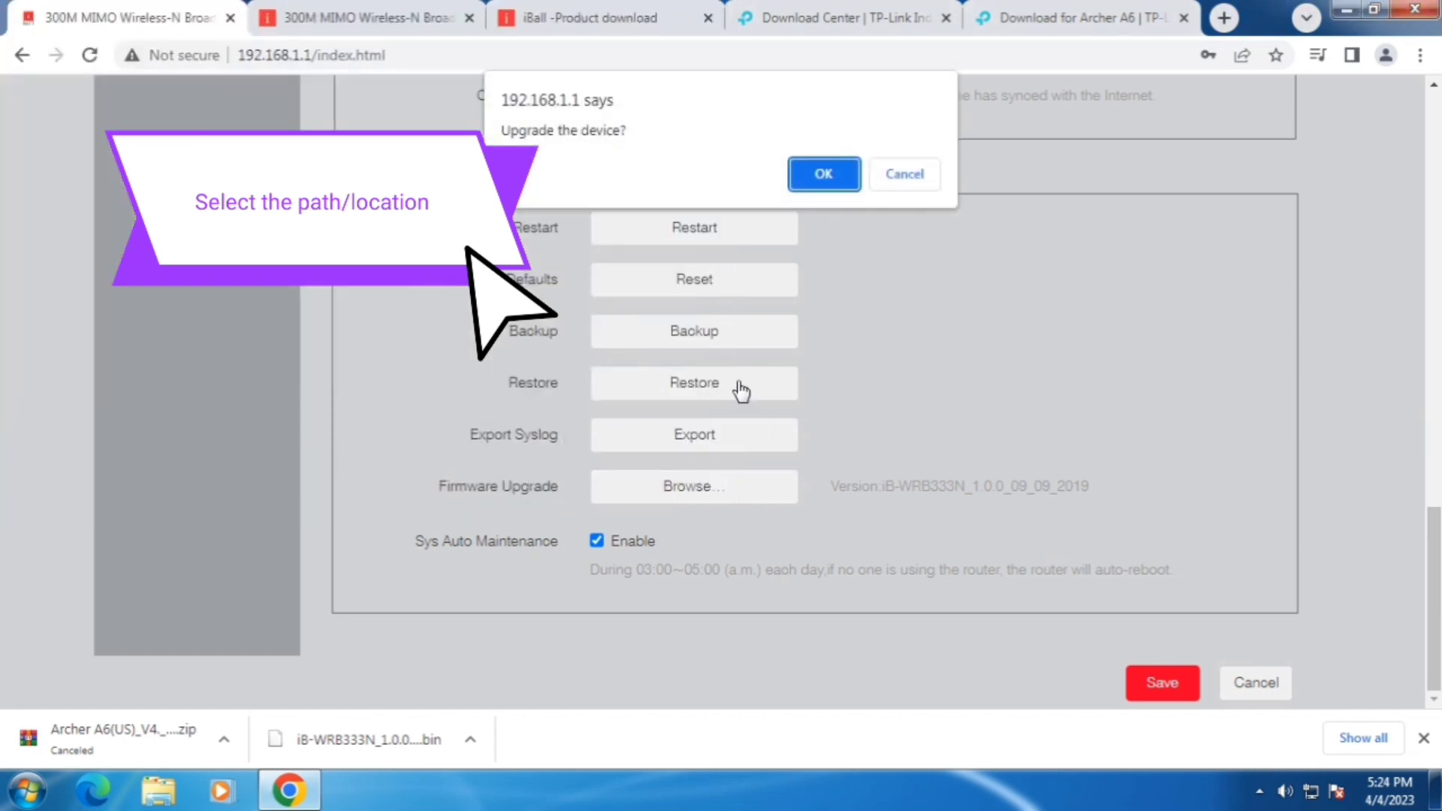
Step: Confirm 'Upgrade the device?' so the firmware flashes to 100% and the router reboots
left_click(826, 180)
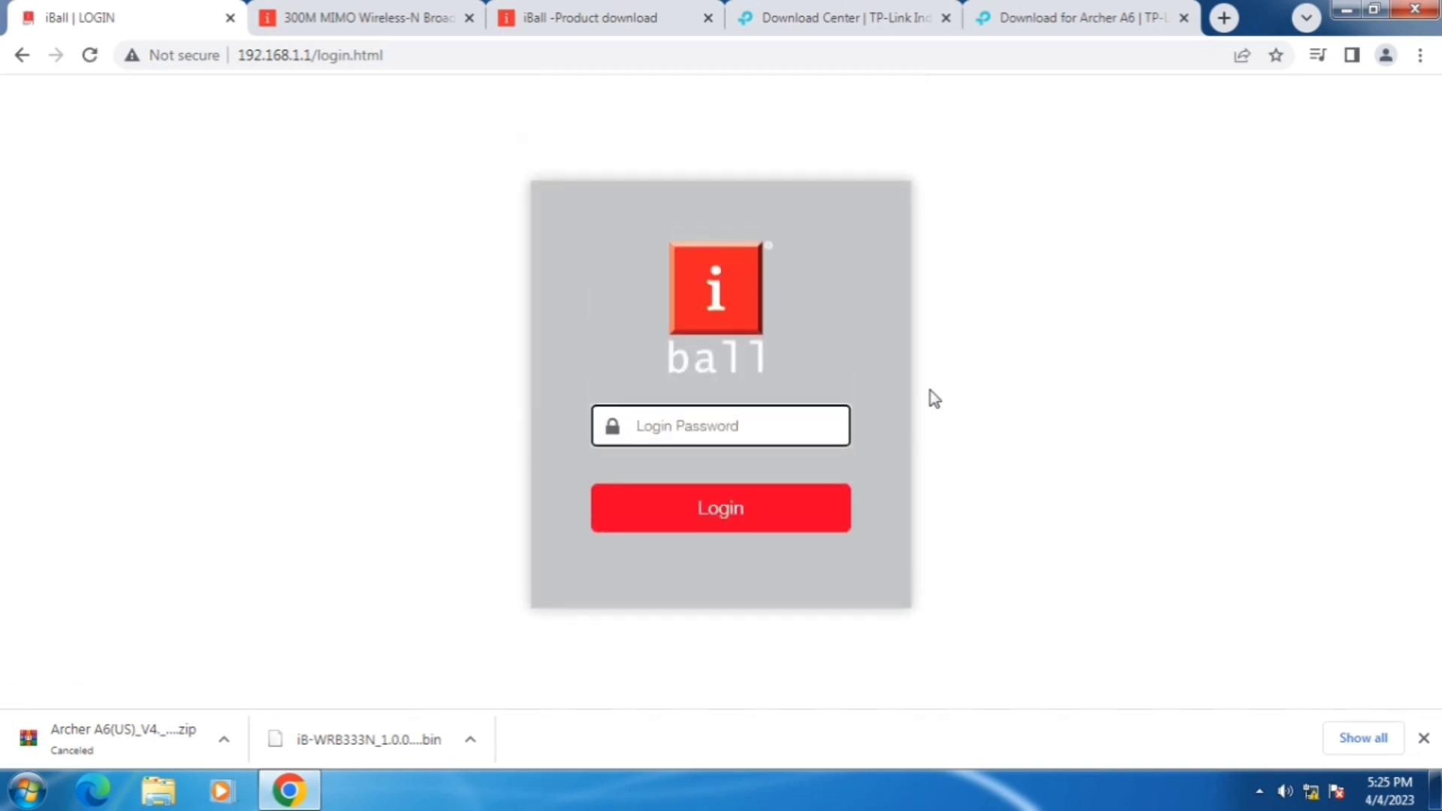
Step: Log back in with the router password to show the status page with Connection Status Online
type("admin")
key("Return")
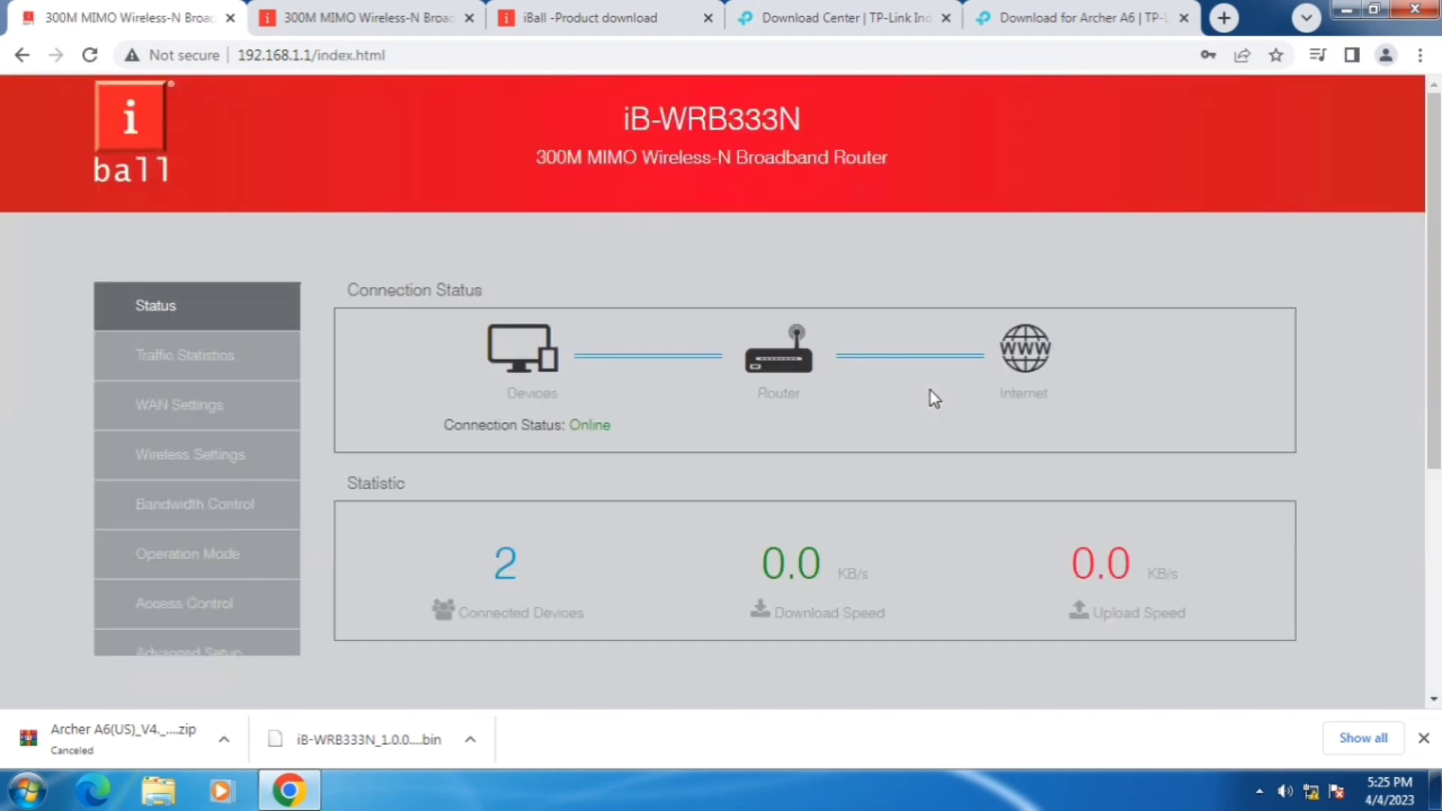